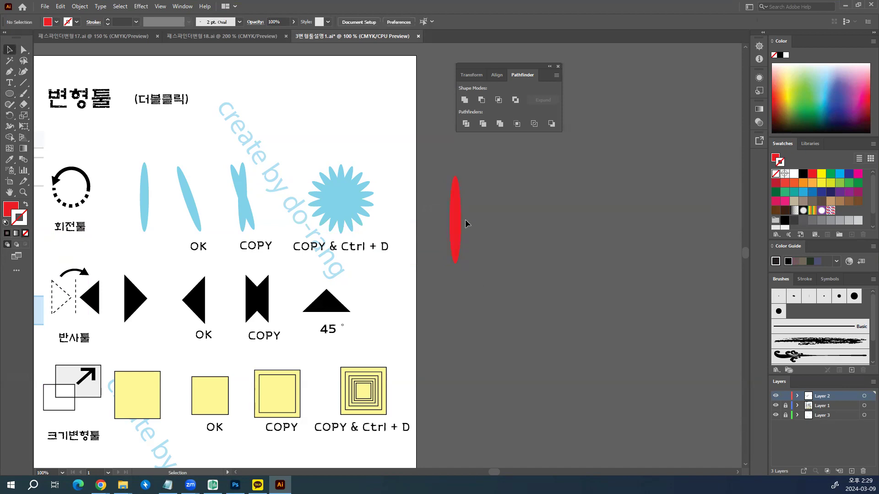
# Switch to Photoshop, paste the captured screenshot into Untitled-2, and copy the area showing the Illustrator tools column
pyautogui.click(459, 224)
pyautogui.scroll(-2, 484, 257)
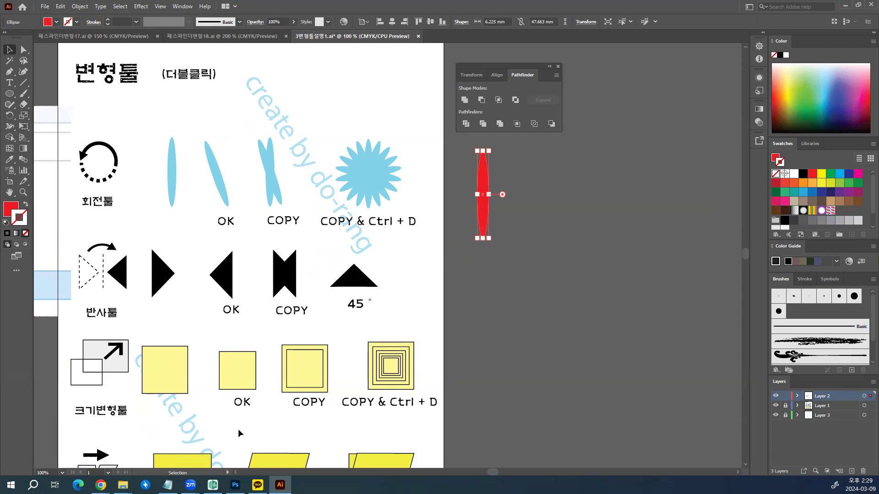
pyautogui.click(236, 484)
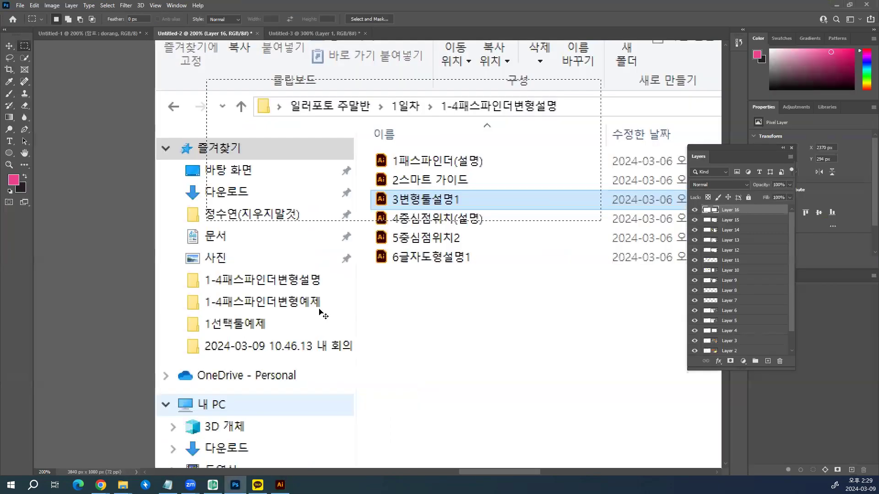
pyautogui.hotkey('ctrl', 'v')
pyautogui.hscroll(-5, 466, 288)
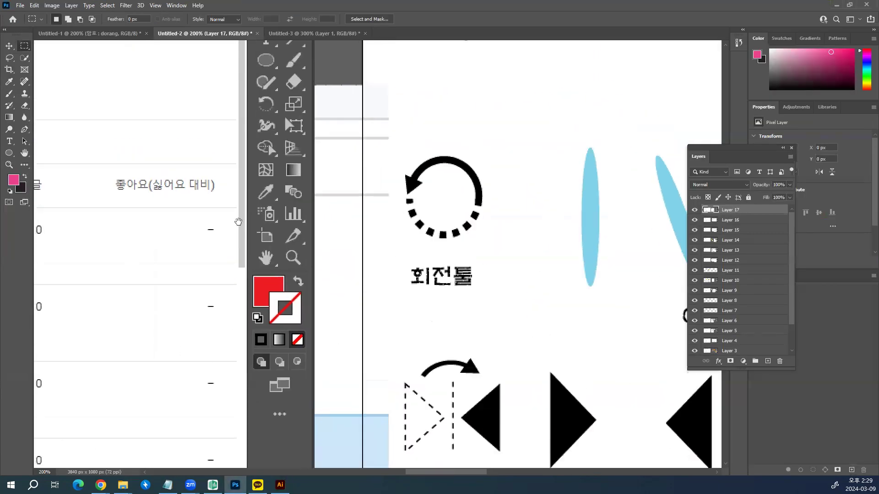
pyautogui.scroll(3, 238, 222)
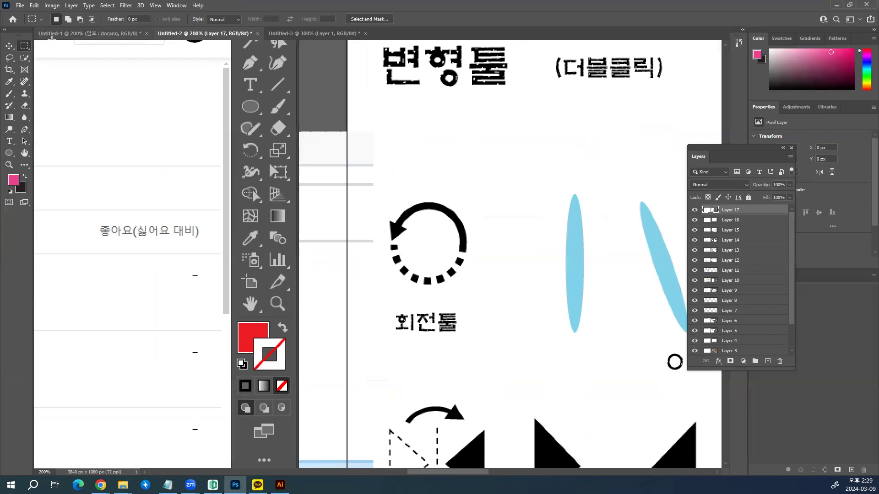
pyautogui.moveTo(224, 73); pyautogui.dragTo(353, 316)
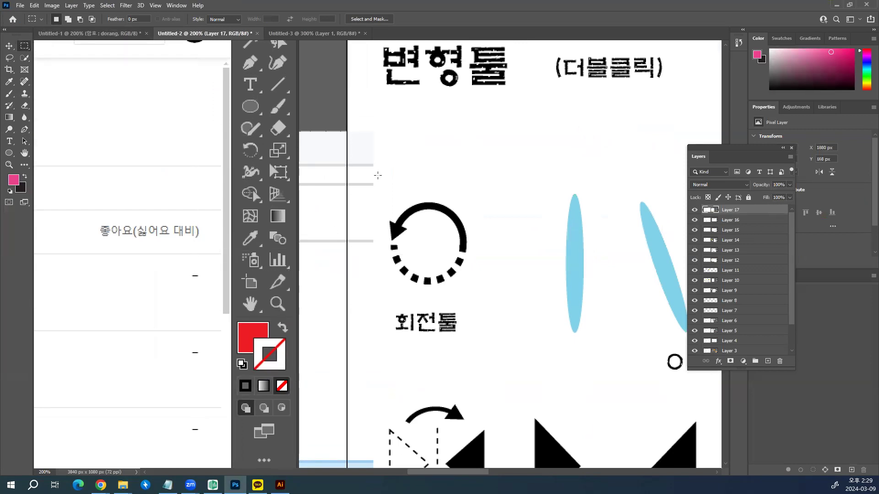
pyautogui.hotkey('ctrl', 'c')
# Return to Illustrator, paste the copied toolbar image, and place it outside the artboard beside the red ellipse
pyautogui.hotkey('alt', 'Tab')
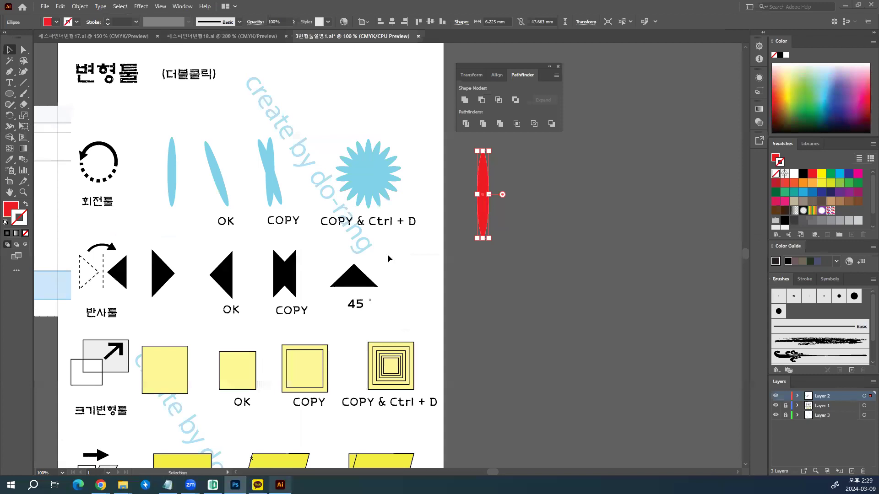
pyautogui.hotkey('ctrl', 'v')
pyautogui.moveTo(387, 268); pyautogui.dragTo(593, 219)
pyautogui.moveTo(595, 291); pyautogui.dragTo(428, 295)
pyautogui.moveTo(483, 294); pyautogui.dragTo(585, 404)
pyautogui.hotkey('ctrl', '+')
# Circle the Rotate tool icon in the pasted toolbar image with a freehand Paintbrush stroke
pyautogui.click(23, 93)
pyautogui.moveTo(347, 201)
pyautogui.mouseDown()
pyautogui.moveTo(320, 159)
pyautogui.moveTo(383, 182)
pyautogui.moveTo(355, 203)
pyautogui.mouseUp()
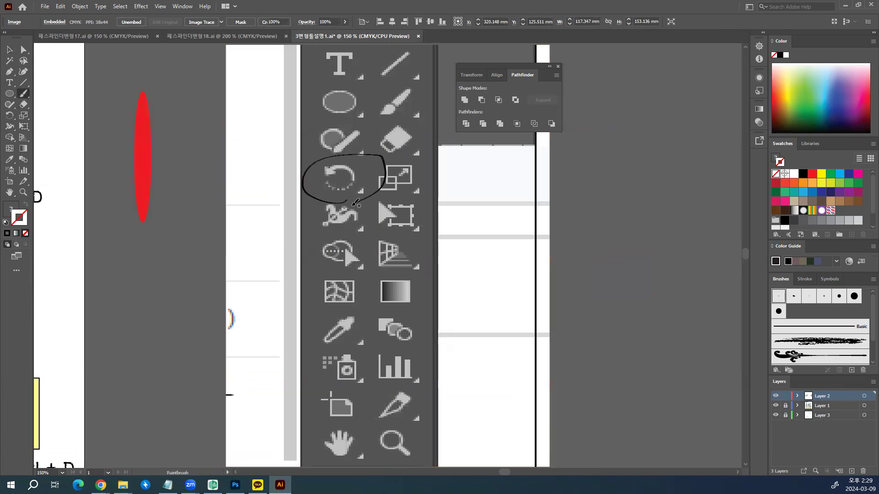
pyautogui.hscroll(-3, 328, 255)
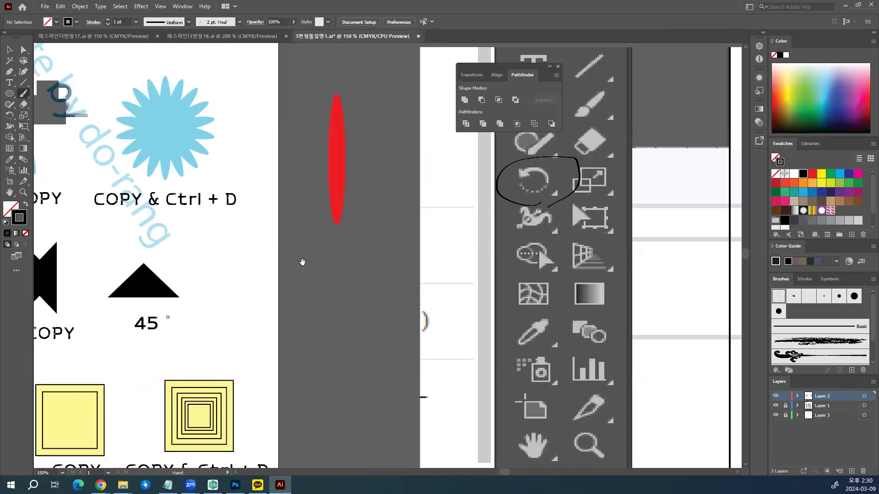
pyautogui.hscroll(-1, 188, 151)
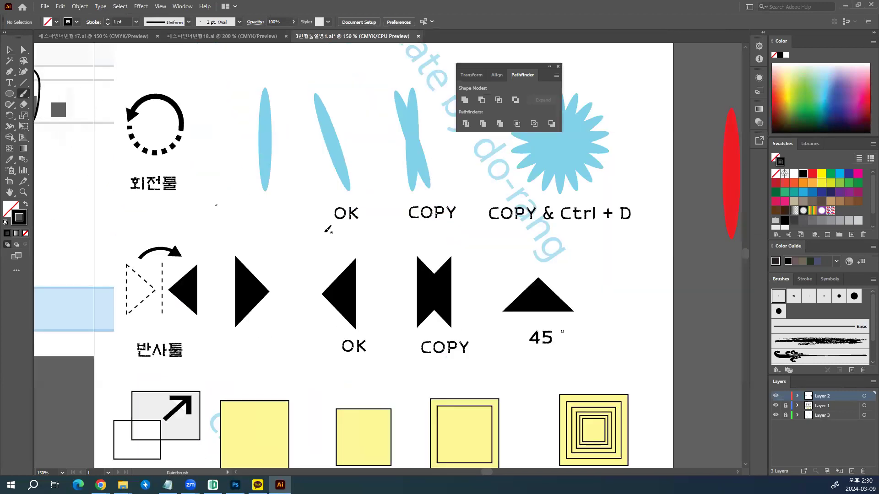
pyautogui.hscroll(3, 355, 249)
pyautogui.hscroll(2, 109, 269)
pyautogui.hscroll(-5, 386, 250)
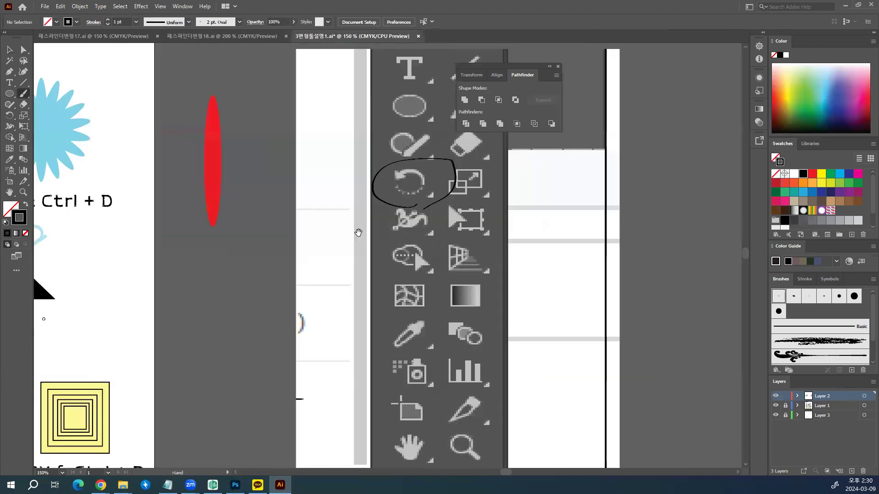
pyautogui.hscroll(-1, 471, 257)
# Move the red ellipse to the artboard's top edge, just beside the 변형툴 heading
pyautogui.press('v')
pyautogui.hscroll(-1, 353, 266)
pyautogui.hscroll(-1, 352, 267)
pyautogui.scroll(1, 511, 248)
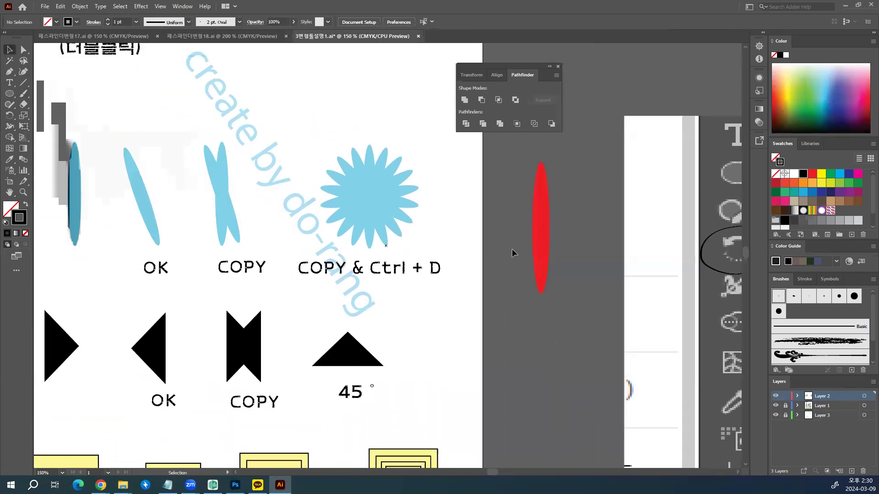
pyautogui.hotkey('ctrl', 'z')
pyautogui.hscroll(-5, 205, 198)
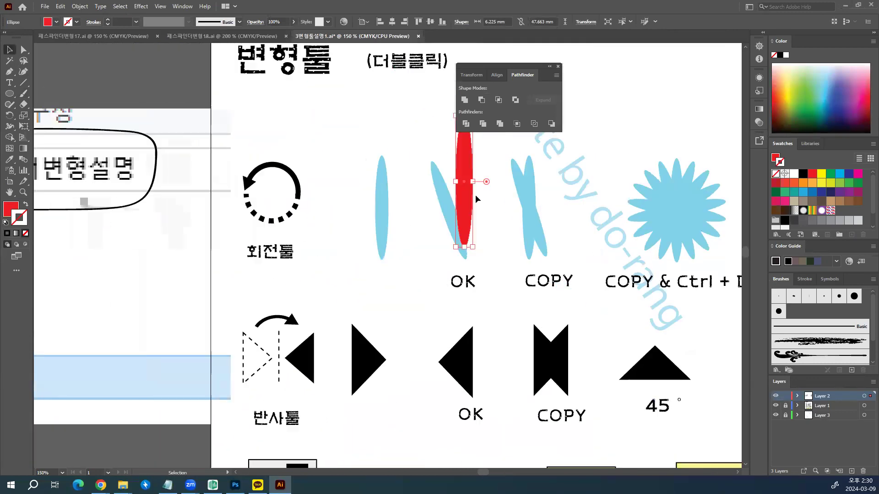
pyautogui.scroll(4, 366, 300)
pyautogui.hscroll(2, 366, 300)
pyautogui.moveTo(378, 293); pyautogui.dragTo(286, 127)
pyautogui.click(34, 91)
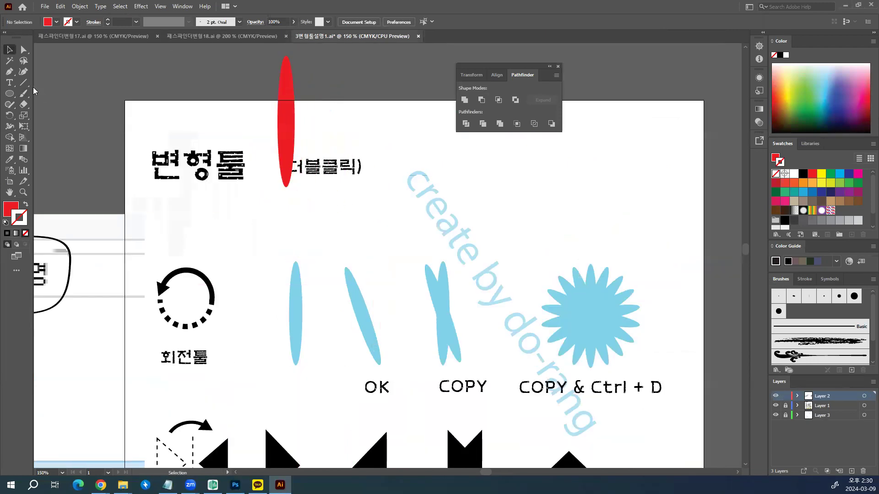
pyautogui.click(290, 123)
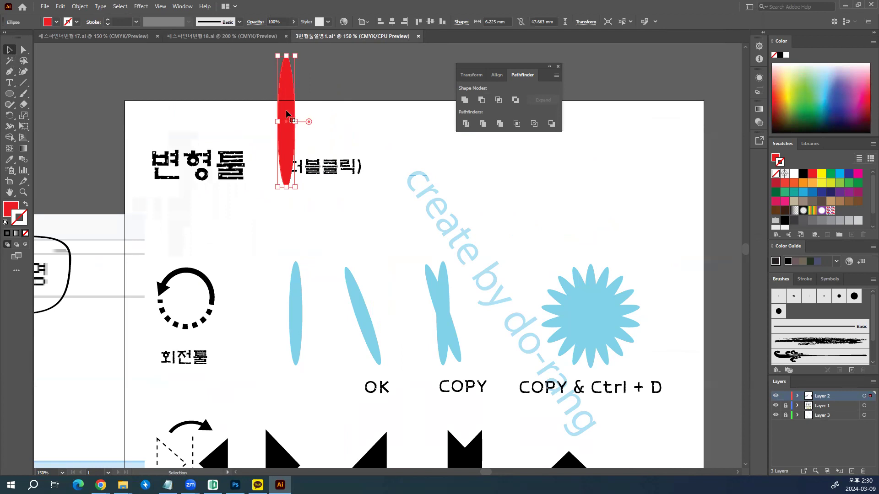
pyautogui.doubleClick(13, 116)
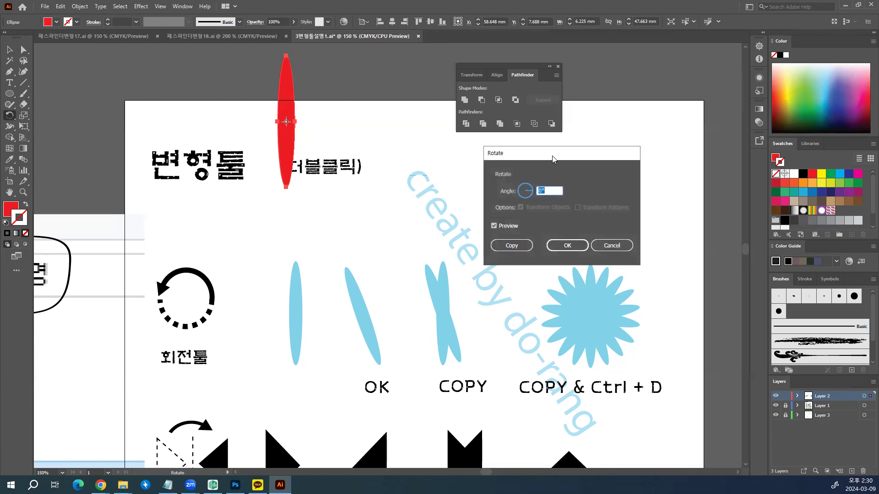
pyautogui.moveTo(553, 158); pyautogui.dragTo(180, 115)
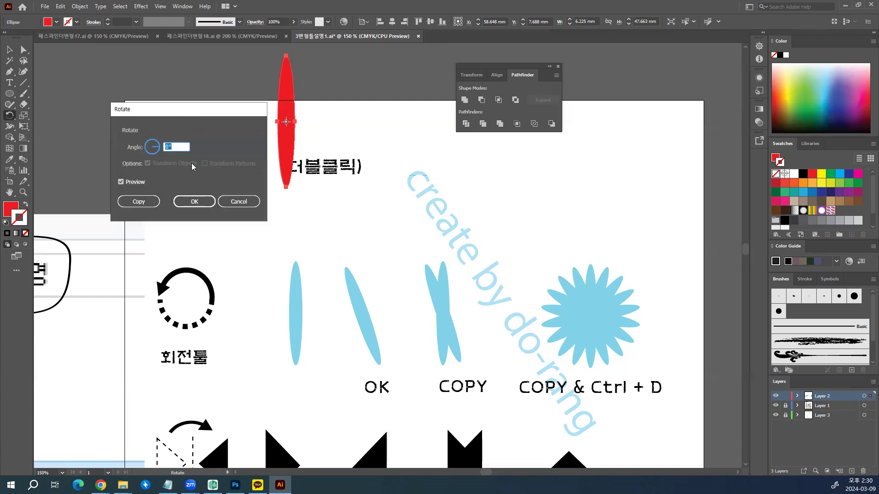
pyautogui.click(239, 202)
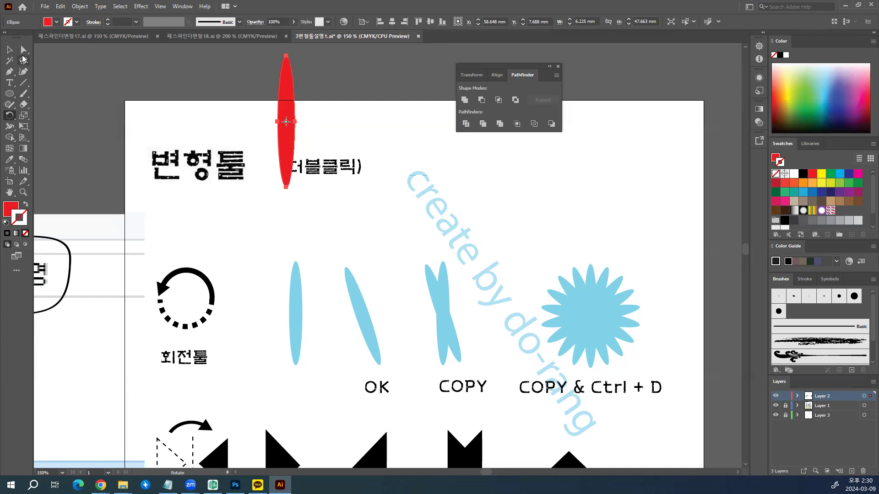
pyautogui.click(9, 50)
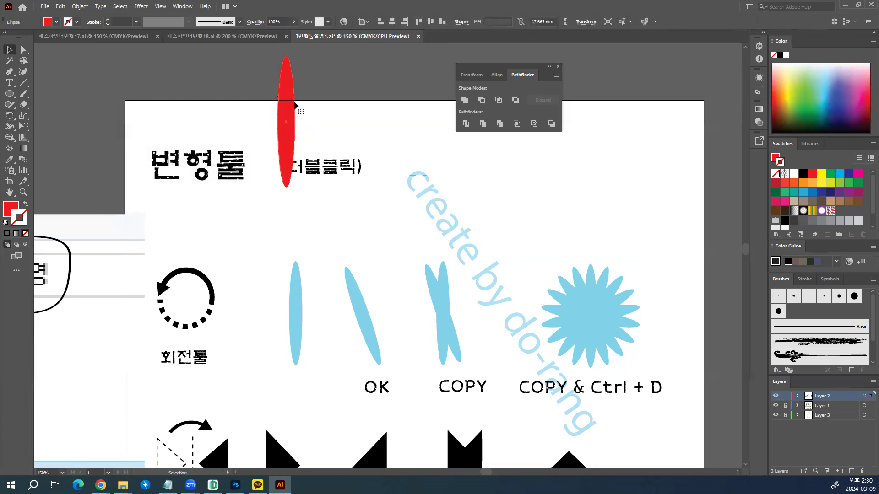
# Rotate the red ellipse by 15° about its centre using the Rotate options
pyautogui.scroll(1, 268, 147)
pyautogui.moveTo(268, 147); pyautogui.dragTo(258, 179)
pyautogui.moveTo(284, 98); pyautogui.dragTo(228, 110)
pyautogui.hotkey('ctrl', 'z')
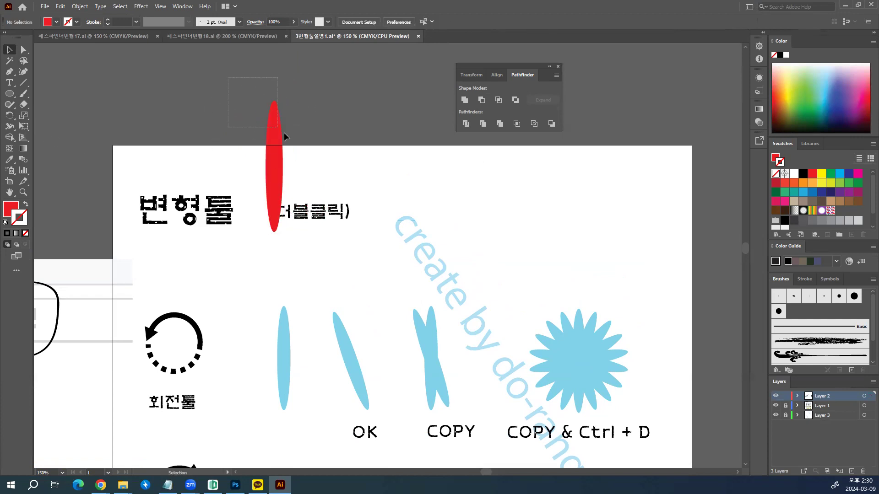
pyautogui.doubleClick(9, 117)
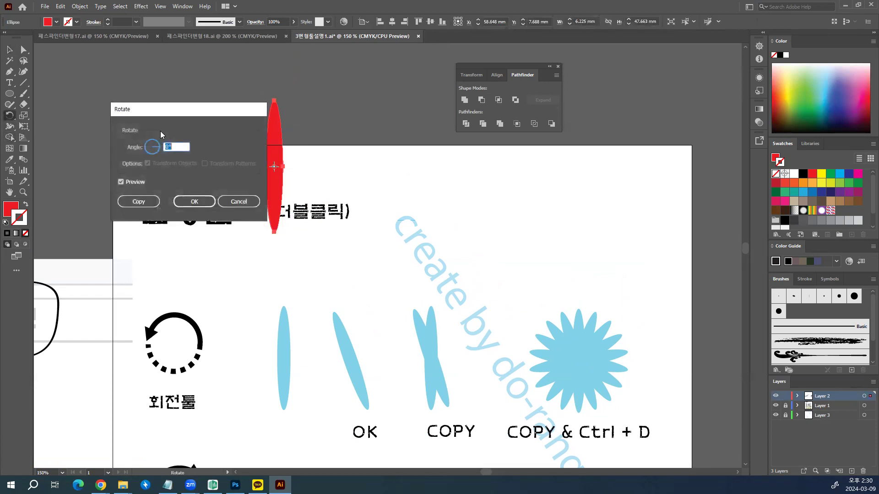
pyautogui.moveTo(174, 111); pyautogui.dragTo(154, 83)
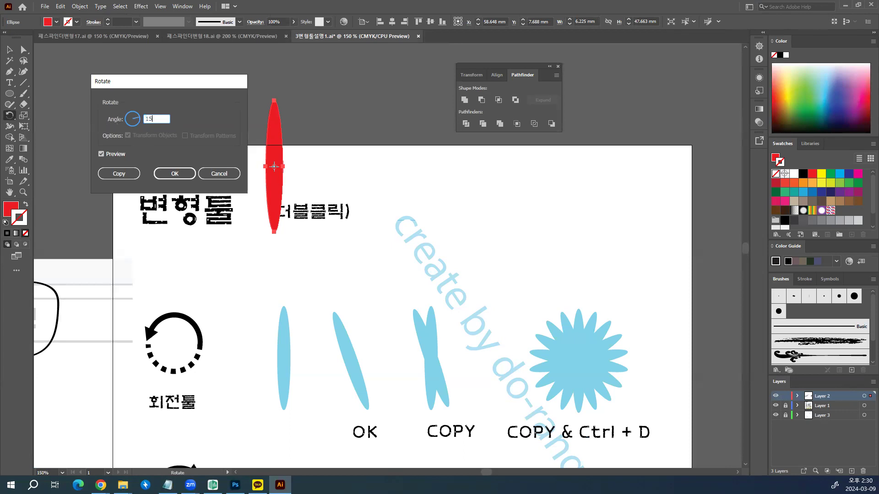
pyautogui.click(170, 176)
# Create a copy of the tilted red ellipse rotated by a further 15°
pyautogui.click(8, 50)
pyautogui.click(174, 88)
pyautogui.click(271, 156)
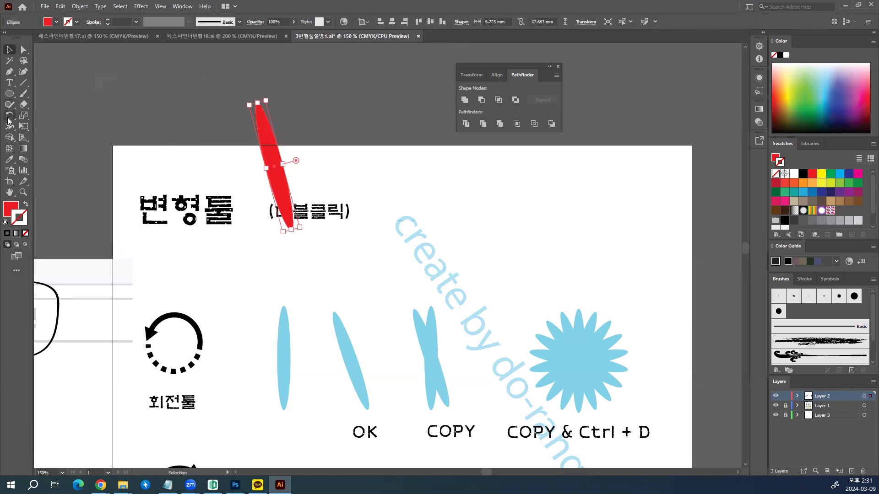
pyautogui.doubleClick(9, 118)
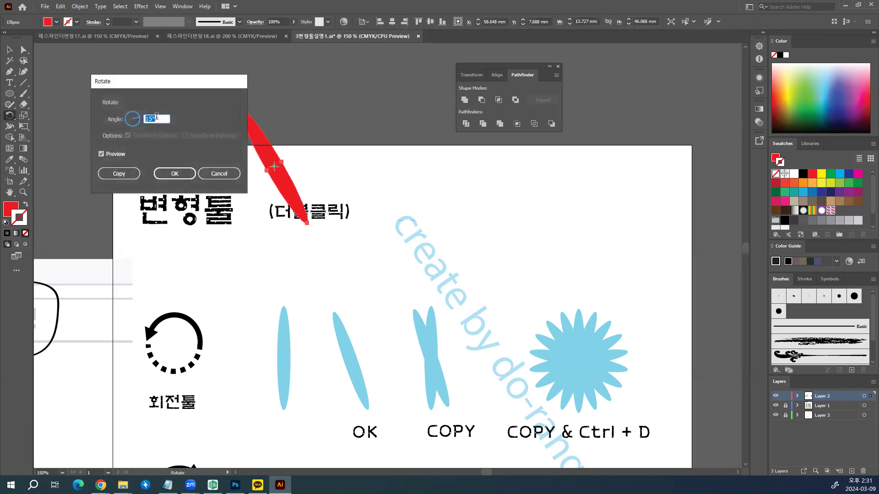
pyautogui.click(111, 176)
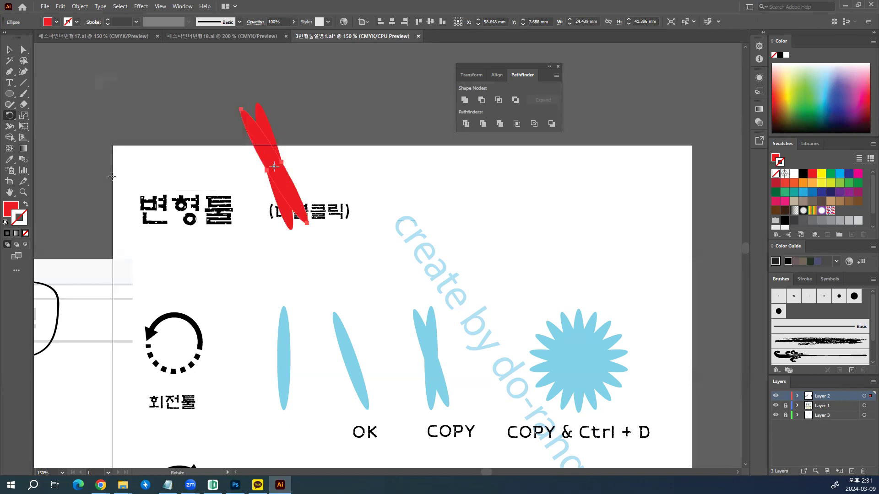
# Repeat the rotated copy until the red ellipses form a complete flower shape, and deselect it
pyautogui.hotkey('ctrl', 'd')
pyautogui.hotkey('ctrl', 'd')
pyautogui.hotkey('ctrl', 'd')
pyautogui.hotkey('ctrl', 'd')
pyautogui.hotkey('ctrl', 'd')
pyautogui.hotkey('ctrl', 'd')
pyautogui.hotkey('ctrl', 'd')
pyautogui.hotkey('ctrl', 'd')
pyautogui.hotkey('ctrl', 'd')
pyautogui.hotkey('ctrl', 'd')
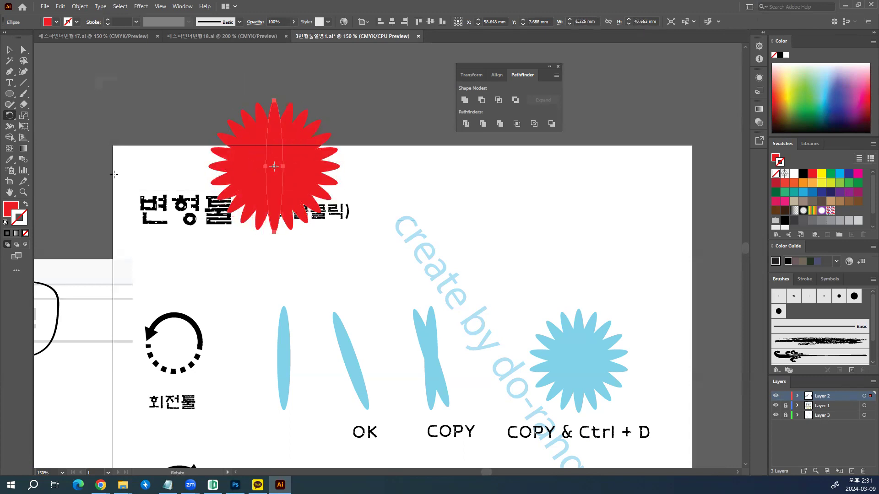
pyautogui.click(10, 49)
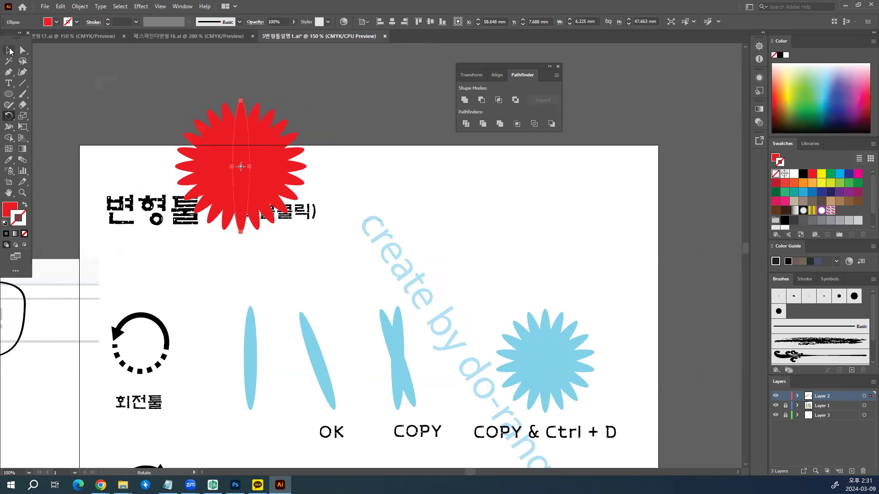
pyautogui.click(334, 378)
# Examine the worksheet's rotation examples labelled OK, COPY, and COPY & Ctrl + D against the red flower
pyautogui.press('space')
pyautogui.moveTo(270, 267); pyautogui.dragTo(267, 263)
pyautogui.scroll(-4, 267, 262)
pyautogui.hscroll(2, 267, 262)
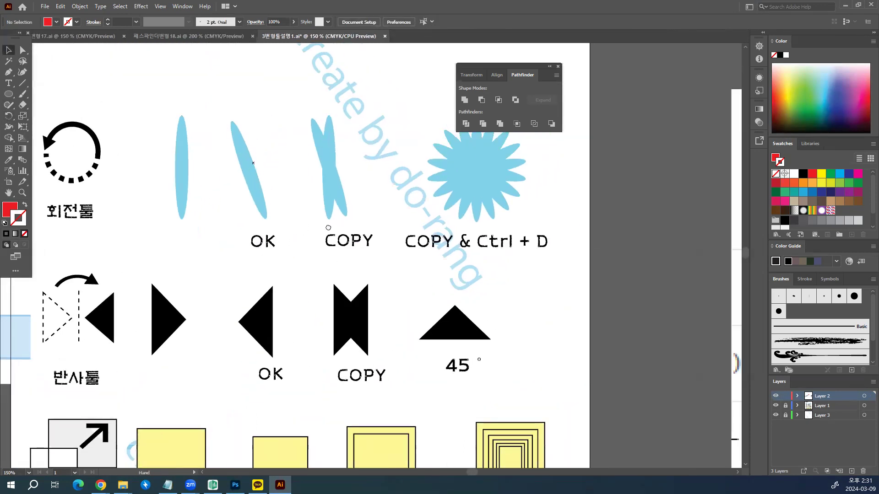
pyautogui.hscroll(2, 327, 224)
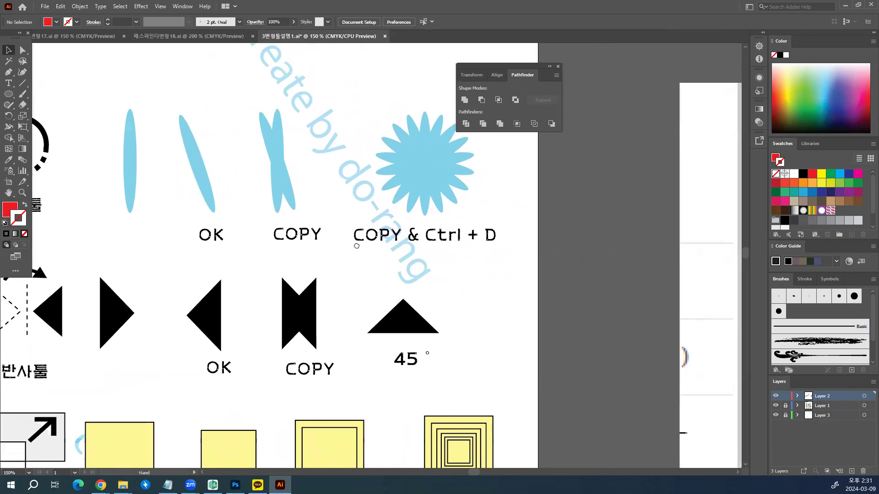
pyautogui.hscroll(4, 325, 227)
pyautogui.scroll(-1, 325, 226)
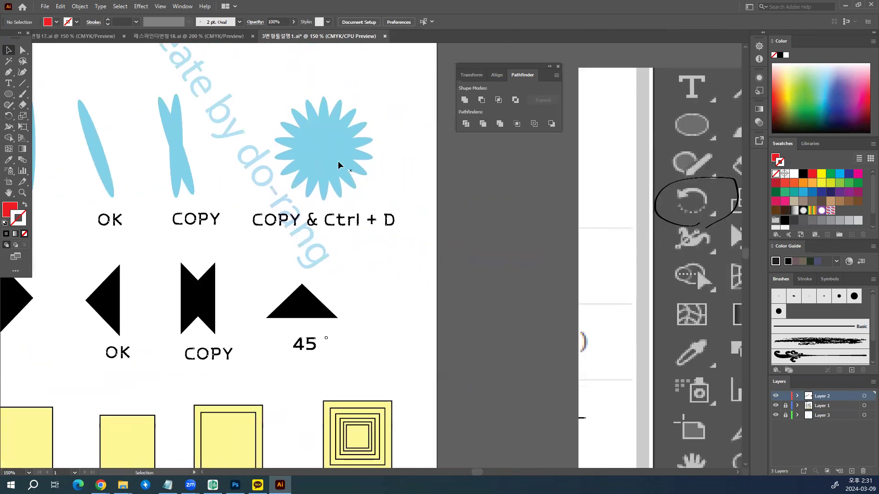
pyautogui.hscroll(-10, 242, 237)
pyautogui.scroll(3, 241, 237)
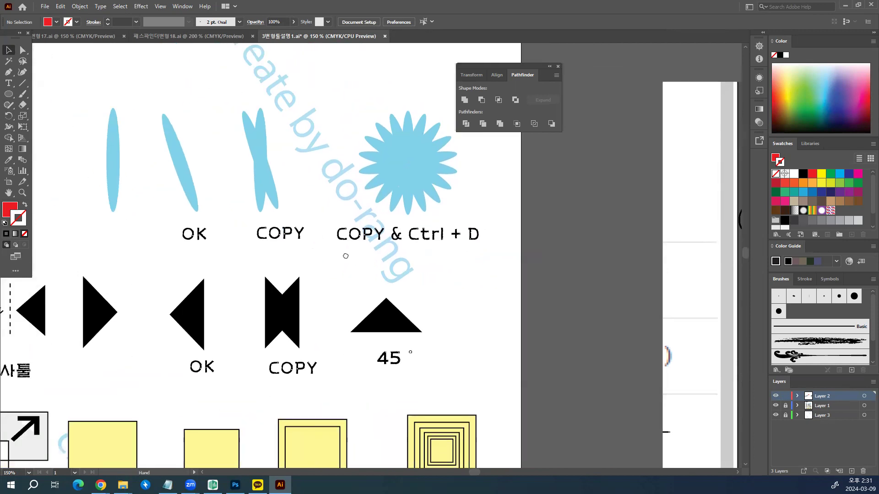
pyautogui.scroll(4, 274, 249)
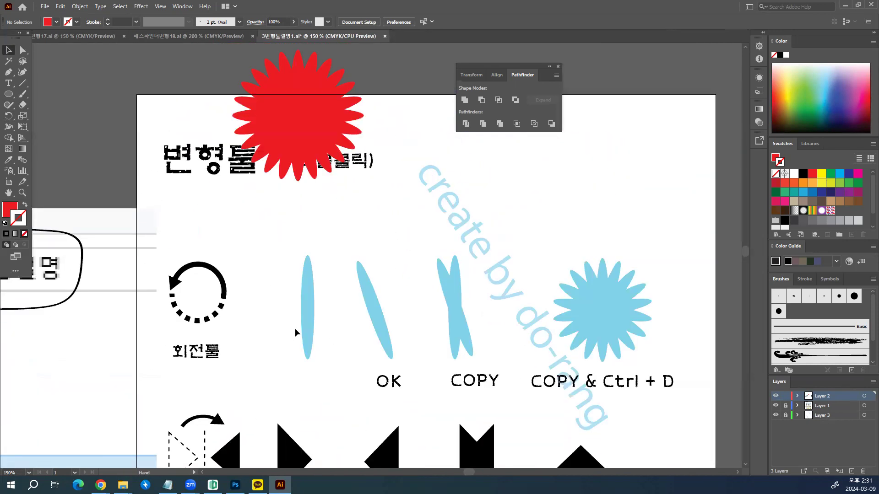
# Draw a narrow vertical red ellipse about 7.6 × 37.5 mm outside the artboard near its upper-left corner
pyautogui.hscroll(-4, 181, 255)
pyautogui.click(9, 94)
pyautogui.moveTo(166, 84); pyautogui.dragTo(187, 187)
pyautogui.click(9, 50)
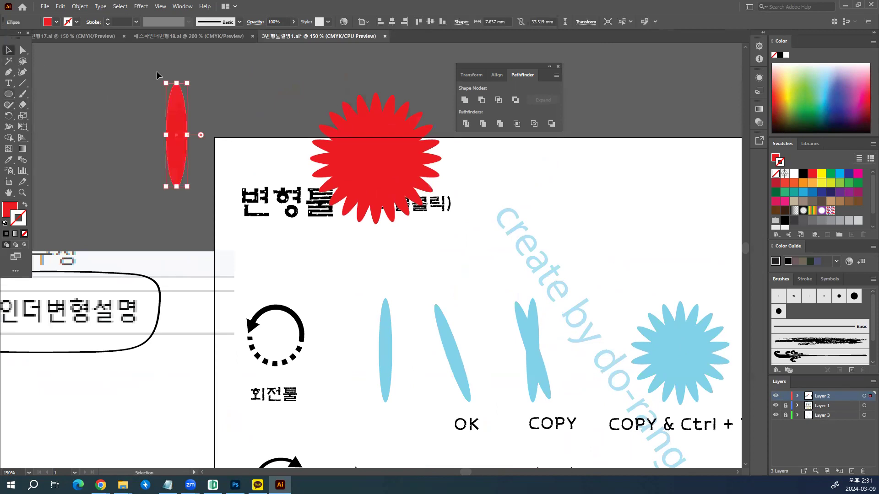
# Try rotating the new ellipse freehand with its bounding box, and delete the ellipse
pyautogui.moveTo(190, 78); pyautogui.dragTo(183, 76)
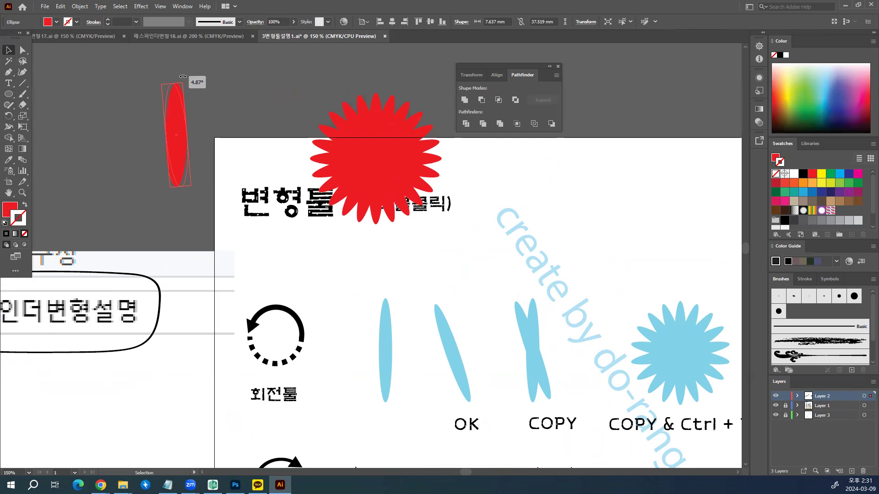
pyautogui.moveTo(183, 77); pyautogui.dragTo(189, 79)
pyautogui.click(196, 143)
pyautogui.click(181, 142)
pyautogui.press('Delete')
# Draw a red triangle about 44.4 × 38.4 mm with the Polygon tool outside the artboard near its upper-left corner
pyautogui.moveTo(266, 357); pyautogui.dragTo(249, 149)
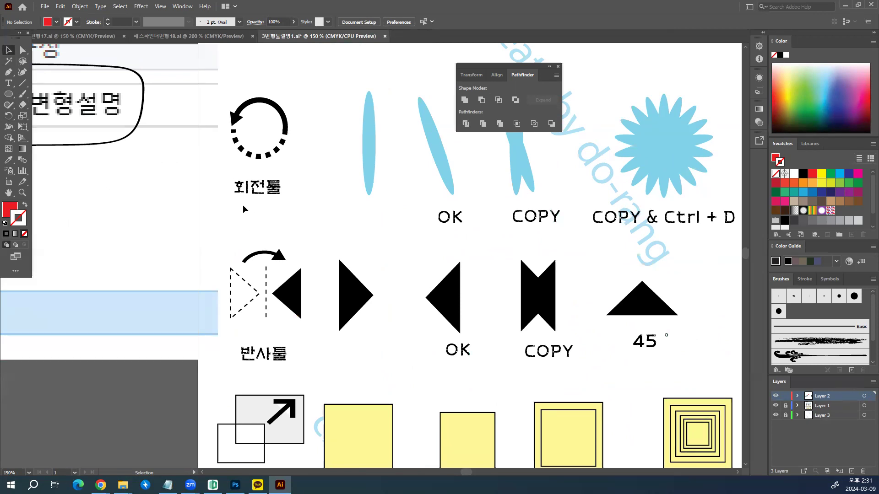
pyautogui.hscroll(-5, 186, 186)
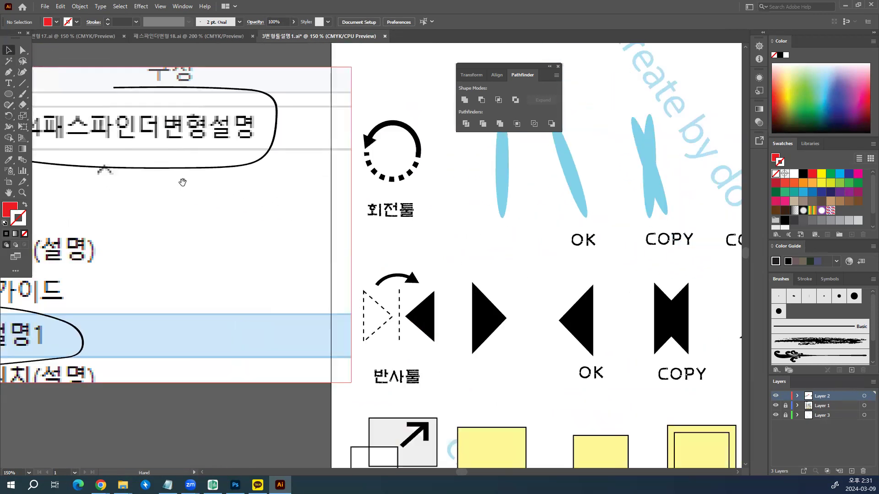
pyautogui.moveTo(10, 96); pyautogui.dragTo(40, 128)
pyautogui.moveTo(254, 244); pyautogui.dragTo(293, 437)
pyautogui.moveTo(161, 111); pyautogui.dragTo(224, 143)
pyautogui.press('Down')
pyautogui.press('Down')
pyautogui.press('Down')
pyautogui.press('v')
pyautogui.click(180, 172)
pyautogui.moveTo(179, 172); pyautogui.dragTo(172, 221)
pyautogui.click(152, 178)
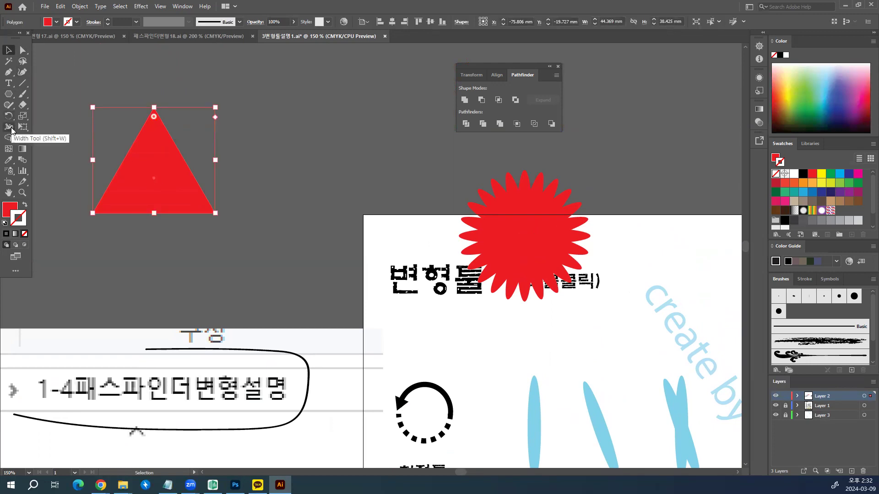
# Select the red triangle, switch from the Rotate tool to the Reflect tool, and open its options
pyautogui.moveTo(10, 115); pyautogui.dragTo(49, 131)
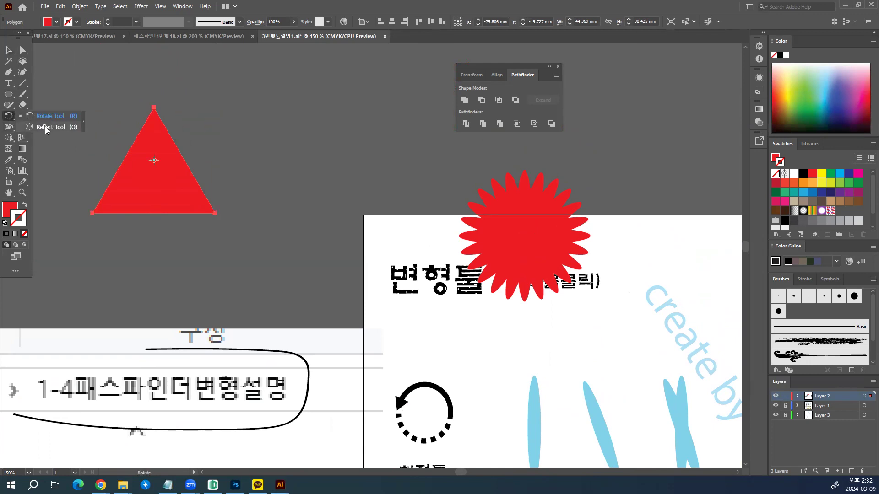
pyautogui.moveTo(44, 127)
pyautogui.mouseDown()
pyautogui.moveTo(11, 116)
pyautogui.moveTo(41, 128)
pyautogui.mouseUp()
pyautogui.click(9, 49)
pyautogui.click(108, 81)
pyautogui.moveTo(130, 164); pyautogui.dragTo(131, 165)
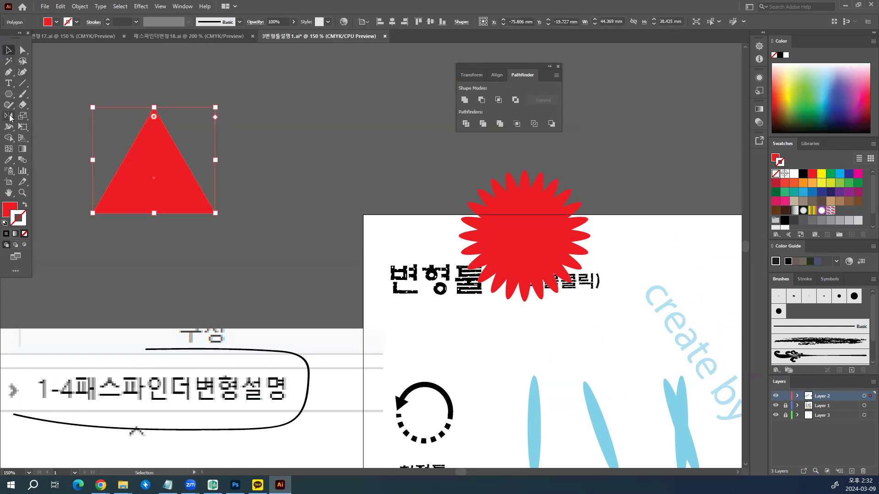
pyautogui.doubleClick(9, 116)
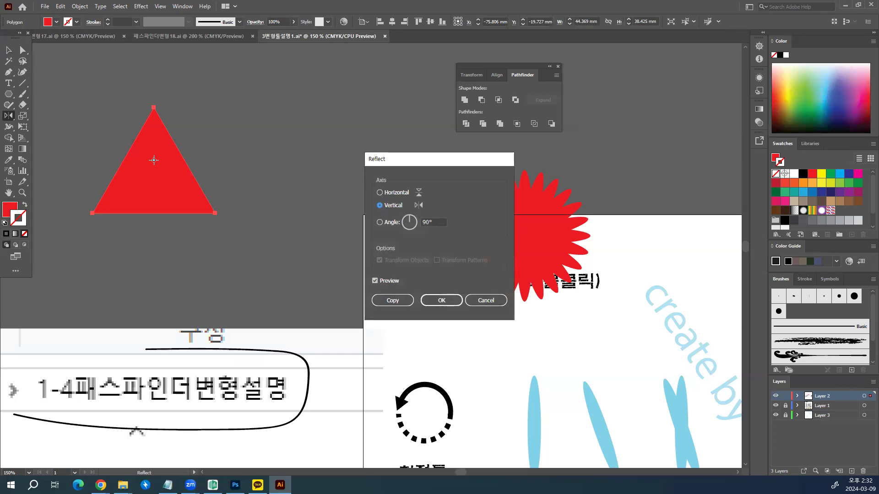
# In Photoshop, copy the screenshot area showing the Reflect dialog's axis options, and return to Illustrator to cancel the dialog
pyautogui.click(236, 485)
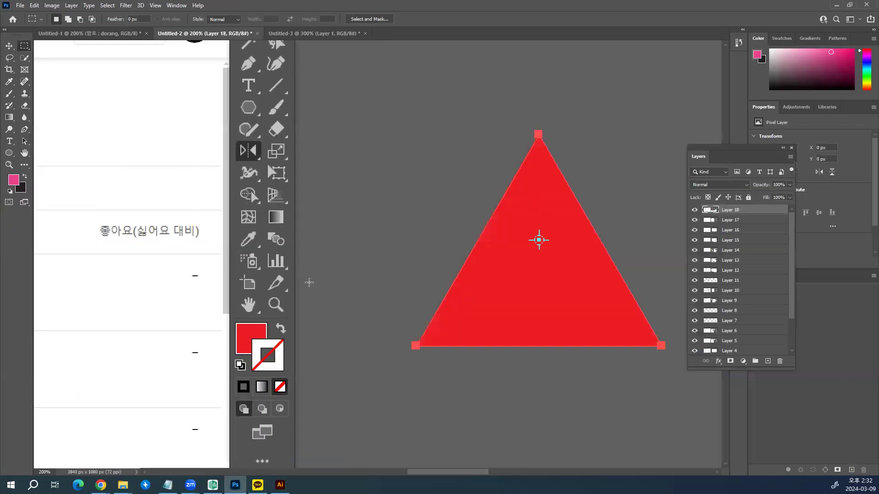
pyautogui.hscroll(10, 396, 307)
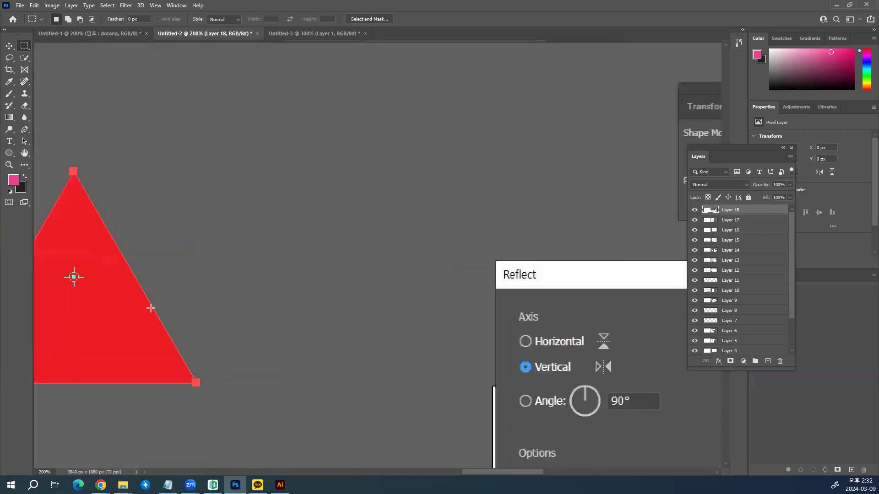
pyautogui.moveTo(300, 178); pyautogui.dragTo(39, 41)
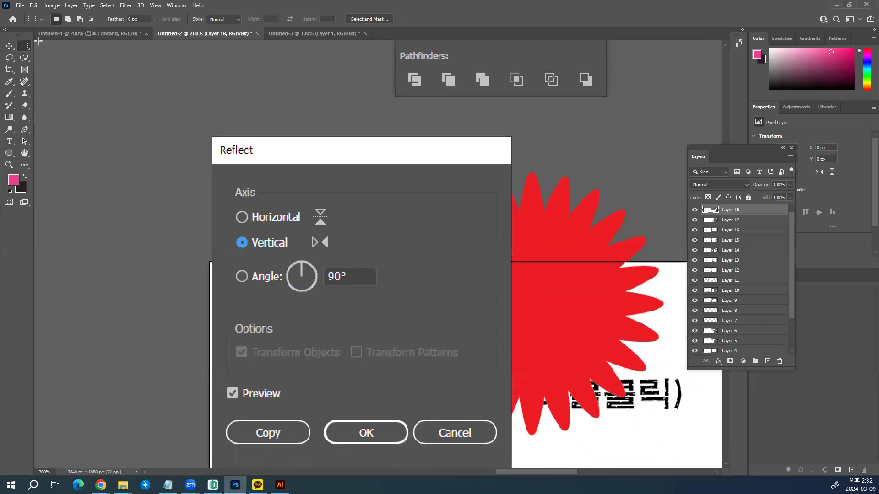
pyautogui.moveTo(160, 129); pyautogui.dragTo(450, 313)
pyautogui.click(280, 485)
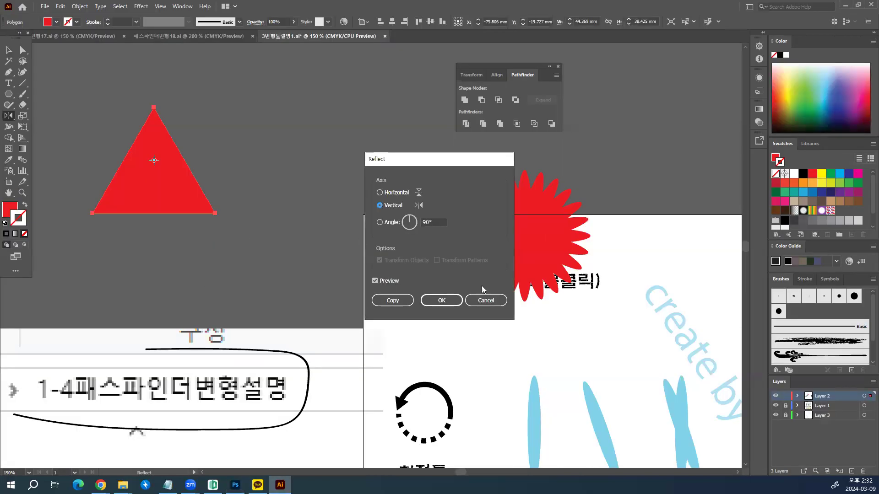
pyautogui.click(485, 300)
# Paste the copied Reflect dialog image into the empty area left of the triangle
pyautogui.click(8, 50)
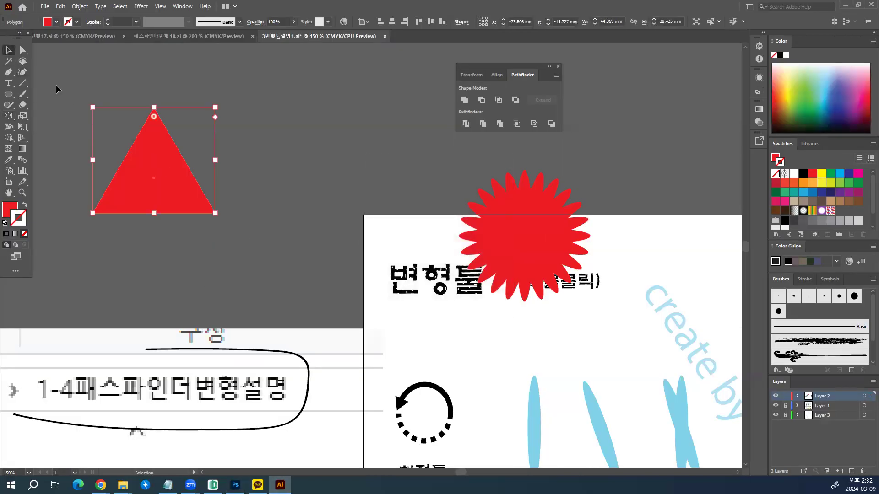
pyautogui.click(55, 85)
pyautogui.hscroll(-10, 357, 115)
pyautogui.click(387, 225)
pyautogui.moveTo(387, 226); pyautogui.dragTo(250, 135)
# With the Paintbrush, underline the Horizontal and Vertical options and box their icons on the pasted Reflect image
pyautogui.click(22, 93)
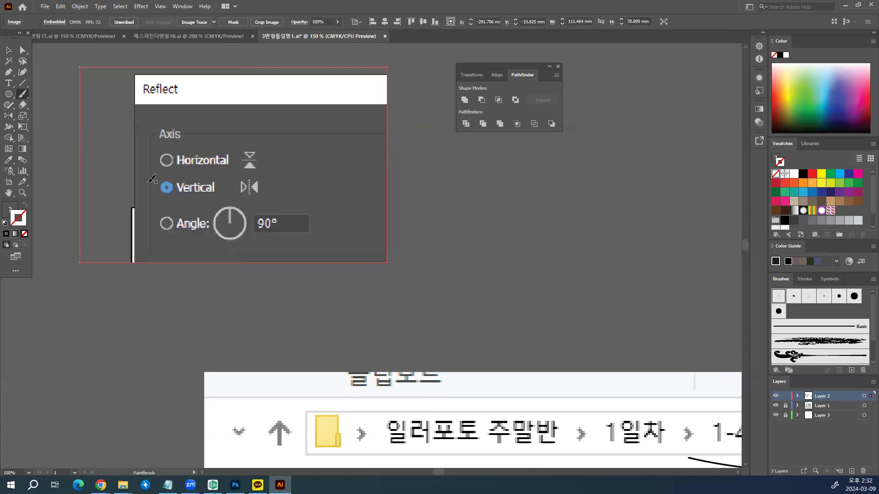
pyautogui.moveTo(140, 175); pyautogui.dragTo(267, 174)
pyautogui.moveTo(130, 203); pyautogui.dragTo(174, 202)
pyautogui.moveTo(263, 201); pyautogui.dragTo(284, 200)
pyautogui.moveTo(236, 172)
pyautogui.mouseDown()
pyautogui.moveTo(235, 149)
pyautogui.moveTo(263, 146)
pyautogui.moveTo(264, 200)
pyautogui.moveTo(242, 173)
pyautogui.mouseUp()
pyautogui.moveTo(259, 158)
pyautogui.mouseDown()
pyautogui.moveTo(276, 150)
pyautogui.moveTo(283, 161)
pyautogui.mouseUp()
# Handwrite the note 상하 대칭 beside the Horizontal option with the Paintbrush
pyautogui.moveTo(315, 122)
pyautogui.mouseDown()
pyautogui.moveTo(318, 156)
pyautogui.moveTo(330, 141)
pyautogui.moveTo(360, 165)
pyautogui.moveTo(370, 148)
pyautogui.mouseUp()
pyautogui.moveTo(399, 134)
pyautogui.mouseDown()
pyautogui.moveTo(384, 144)
pyautogui.moveTo(406, 153)
pyautogui.mouseUp()
pyautogui.moveTo(410, 133); pyautogui.dragTo(419, 150)
pyautogui.moveTo(427, 133); pyautogui.dragTo(429, 160)
pyautogui.moveTo(456, 137); pyautogui.dragTo(434, 161)
pyautogui.moveTo(448, 152); pyautogui.dragTo(467, 171)
pyautogui.moveTo(462, 163); pyautogui.dragTo(472, 176)
# Brush an arrow from the Vertical option and handwrite the note 좌우 대칭 beside it
pyautogui.moveTo(282, 202); pyautogui.dragTo(306, 202)
pyautogui.moveTo(298, 190)
pyautogui.mouseDown()
pyautogui.moveTo(323, 196)
pyautogui.moveTo(324, 215)
pyautogui.moveTo(346, 219)
pyautogui.moveTo(332, 231)
pyautogui.moveTo(366, 229)
pyautogui.mouseUp()
pyautogui.moveTo(365, 204)
pyautogui.mouseDown()
pyautogui.moveTo(366, 233)
pyautogui.moveTo(374, 218)
pyautogui.mouseUp()
pyautogui.moveTo(393, 205)
pyautogui.mouseDown()
pyautogui.moveTo(411, 230)
pyautogui.moveTo(409, 252)
pyautogui.mouseUp()
pyautogui.moveTo(434, 228)
pyautogui.mouseDown()
pyautogui.moveTo(412, 233)
pyautogui.moveTo(441, 232)
pyautogui.moveTo(439, 248)
pyautogui.moveTo(448, 235)
pyautogui.moveTo(456, 259)
pyautogui.moveTo(496, 239)
pyautogui.moveTo(454, 266)
pyautogui.moveTo(495, 259)
pyautogui.mouseUp()
pyautogui.moveTo(506, 238); pyautogui.dragTo(498, 272)
pyautogui.moveTo(493, 269)
pyautogui.mouseDown()
pyautogui.moveTo(478, 286)
pyautogui.moveTo(495, 287)
pyautogui.mouseUp()
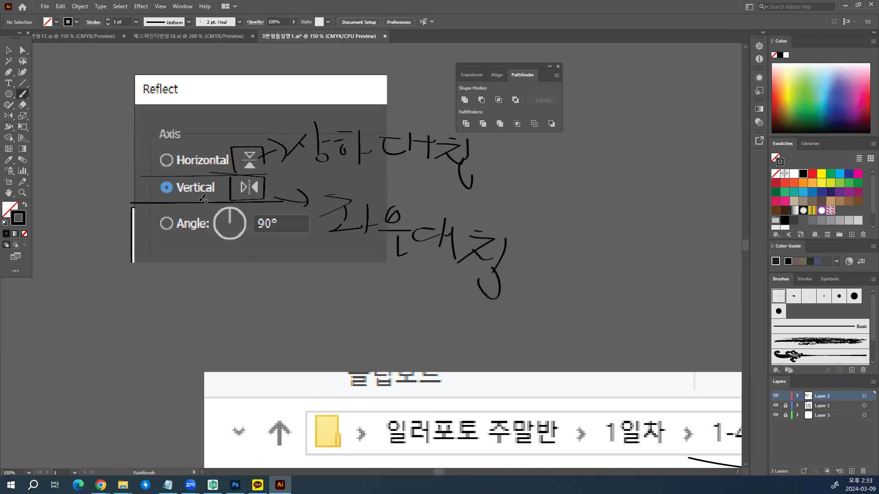
# Outline the Horizontal and Vertical options with brush strokes and cross out the Angle option
pyautogui.moveTo(137, 170)
pyautogui.mouseDown()
pyautogui.moveTo(268, 174)
pyautogui.moveTo(273, 143)
pyautogui.moveTo(141, 152)
pyautogui.moveTo(147, 197)
pyautogui.moveTo(225, 201)
pyautogui.moveTo(269, 173)
pyautogui.moveTo(123, 174)
pyautogui.mouseUp()
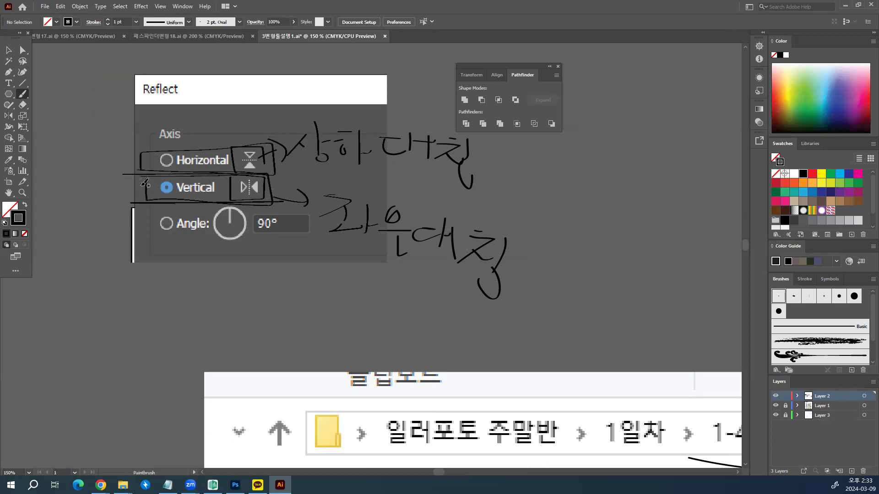
pyautogui.moveTo(249, 166)
pyautogui.mouseDown()
pyautogui.moveTo(270, 163)
pyautogui.moveTo(244, 140)
pyautogui.moveTo(239, 165)
pyautogui.moveTo(261, 183)
pyautogui.mouseUp()
pyautogui.moveTo(161, 210); pyautogui.dragTo(280, 229)
pyautogui.moveTo(282, 215); pyautogui.dragTo(165, 237)
pyautogui.moveTo(147, 143); pyautogui.dragTo(163, 149)
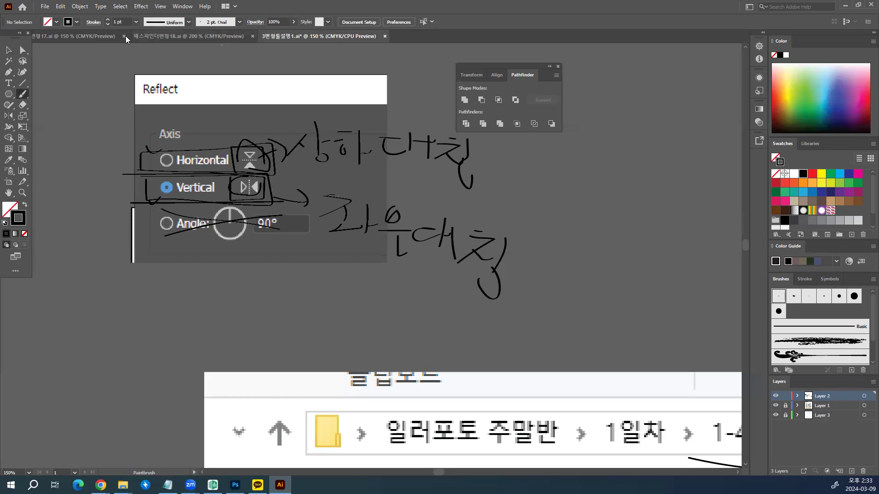
# Reflect the red triangle across the horizontal axis so it points downward
pyautogui.press('v')
pyautogui.hotkey('ctrl', '-')
pyautogui.hotkey('ctrl', '-')
pyautogui.scroll(-2, 549, 254)
pyautogui.hscroll(10, 549, 255)
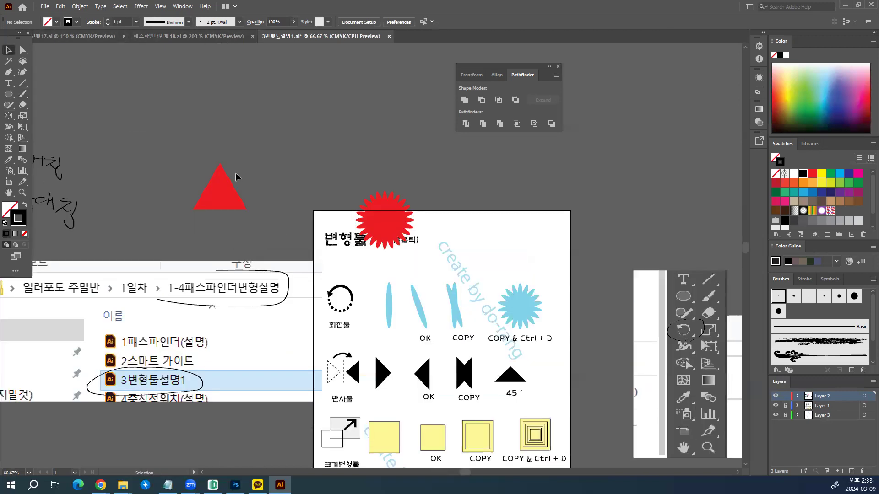
pyautogui.click(207, 196)
pyautogui.hotkey('ctrl', '+')
pyautogui.hotkey('ctrl', '+')
pyautogui.press('space')
pyautogui.moveTo(217, 217); pyautogui.dragTo(104, 119)
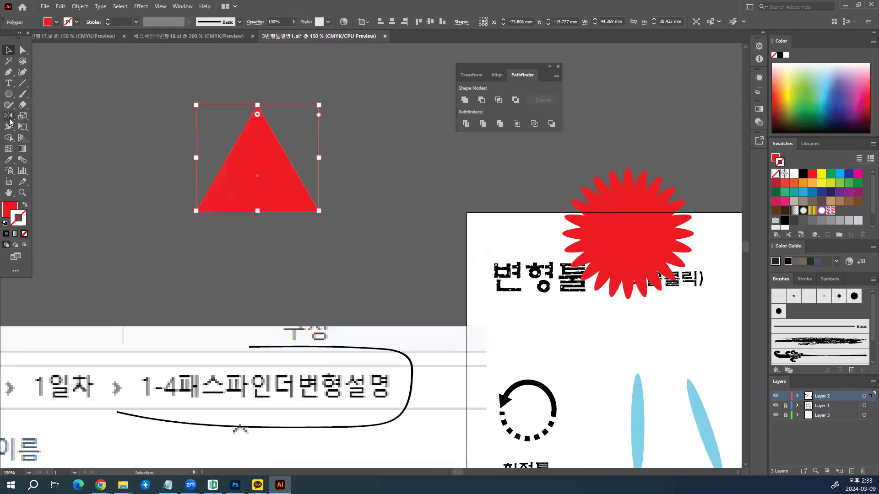
pyautogui.doubleClick(9, 119)
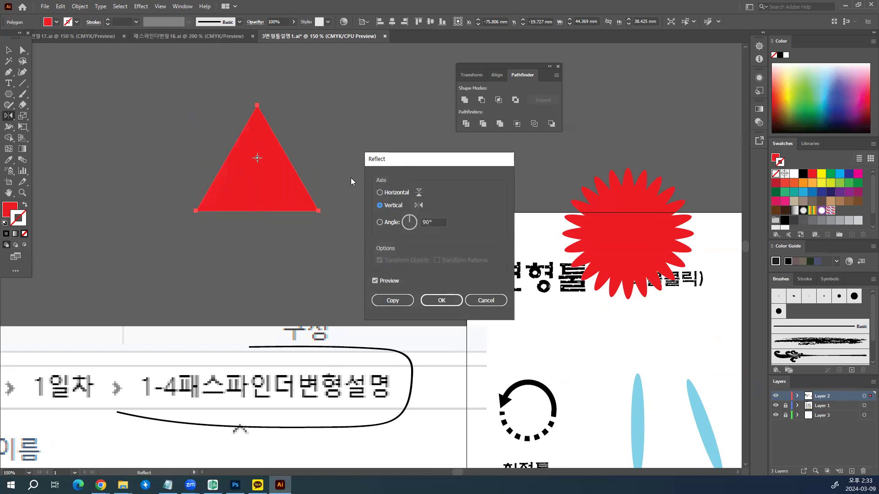
pyautogui.click(380, 193)
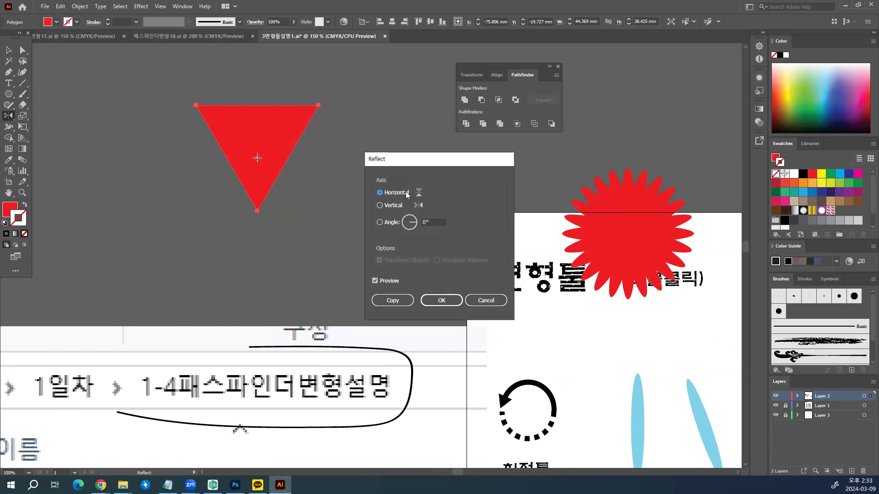
pyautogui.click(441, 301)
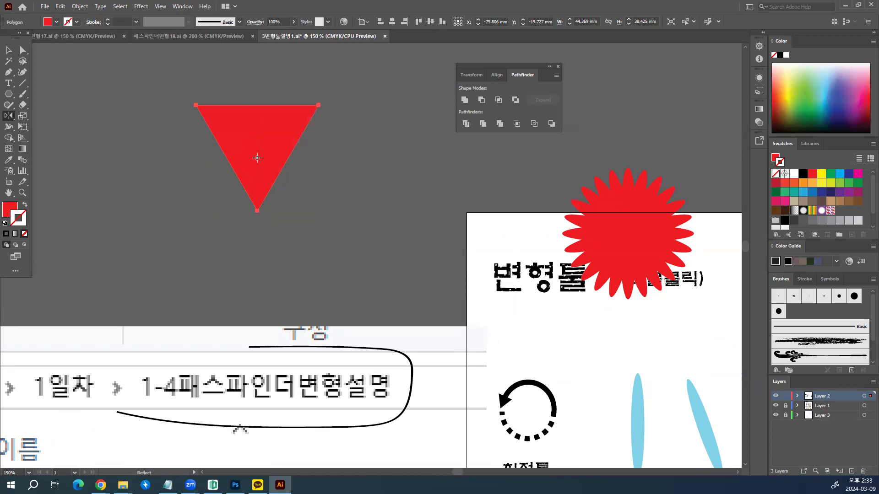
pyautogui.click(9, 50)
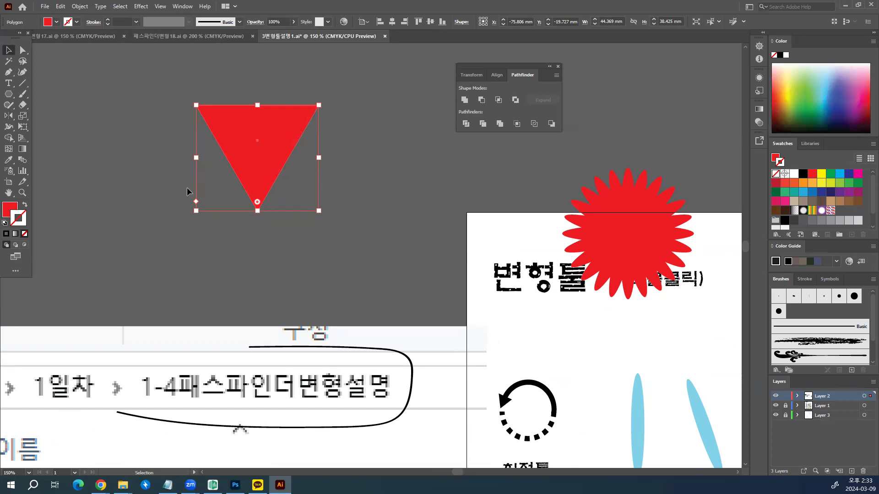
# Draw a red five-pointed star about 35 × 33 mm to the left of the triangle
pyautogui.hscroll(-3, 153, 173)
pyautogui.click(8, 95)
pyautogui.moveTo(9, 95); pyautogui.dragTo(36, 138)
pyautogui.moveTo(125, 137); pyautogui.dragTo(155, 184)
pyautogui.click(9, 49)
pyautogui.click(347, 151)
# Reflect the red star across the horizontal axis and deselect it
pyautogui.click(137, 147)
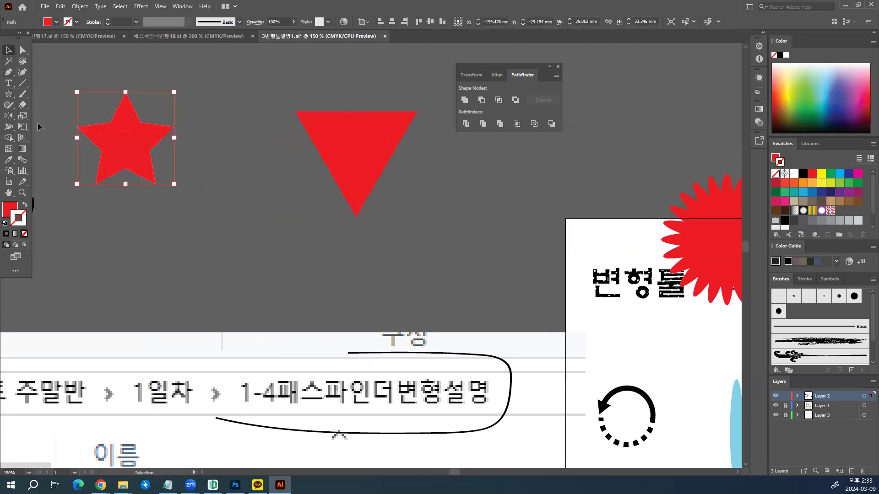
pyautogui.doubleClick(9, 115)
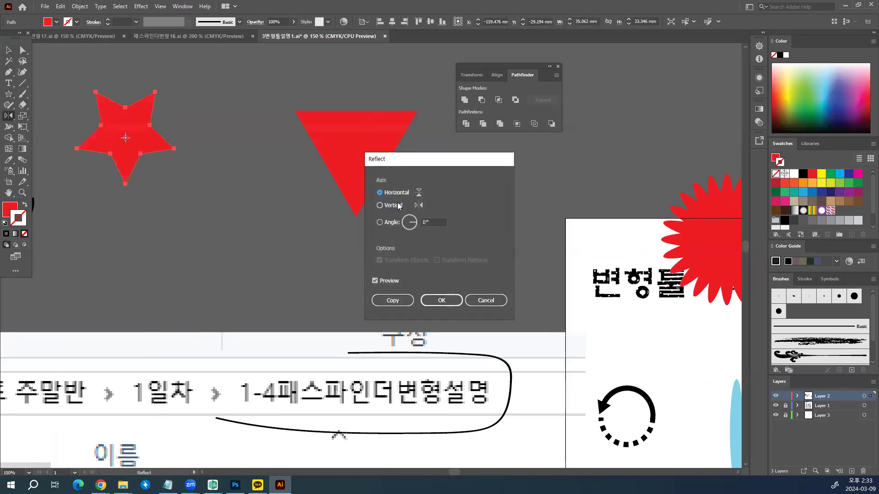
pyautogui.click(441, 300)
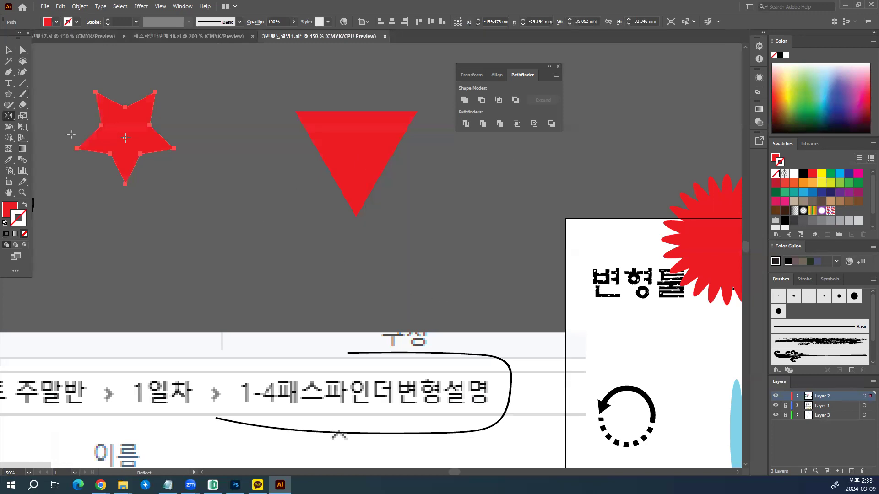
pyautogui.click(9, 52)
pyautogui.click(215, 230)
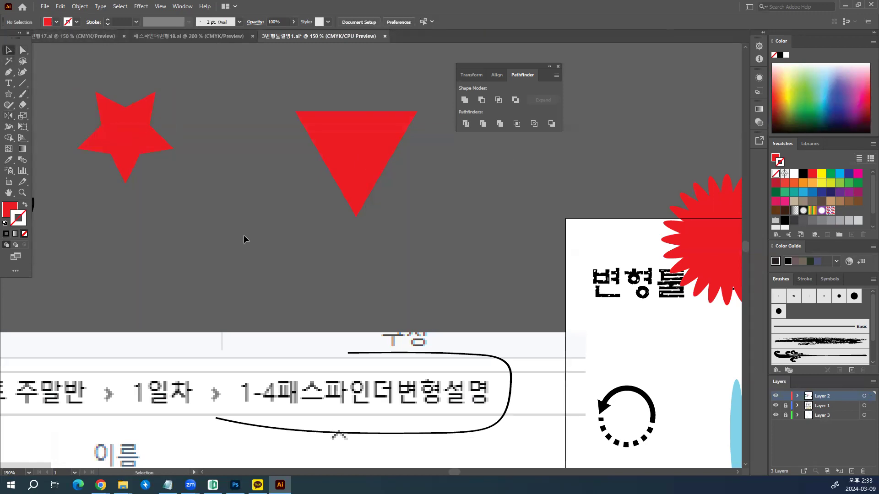
# Look over the worksheet's rotation and reflection examples beside the reflected star and triangle
pyautogui.moveTo(300, 246); pyautogui.dragTo(249, 251)
pyautogui.moveTo(369, 244); pyautogui.dragTo(314, 231)
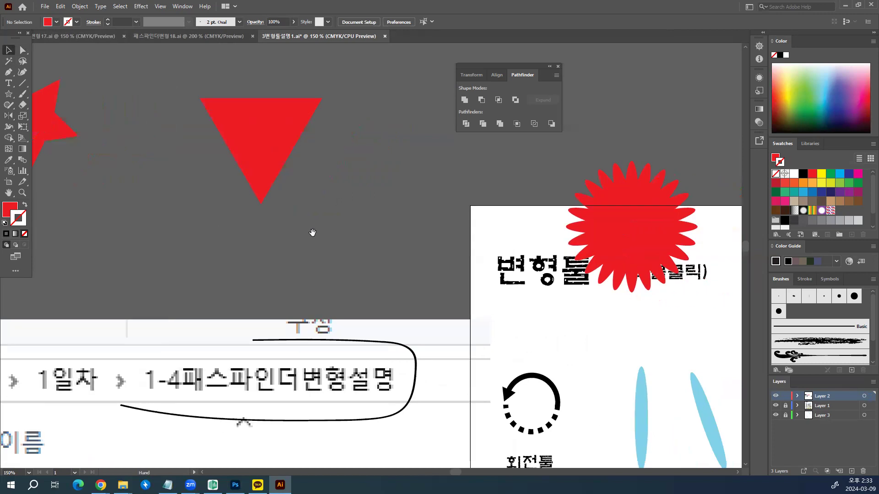
pyautogui.moveTo(461, 251); pyautogui.dragTo(304, 221)
pyautogui.moveTo(382, 256); pyautogui.dragTo(280, 235)
pyautogui.hscroll(3, 337, 243)
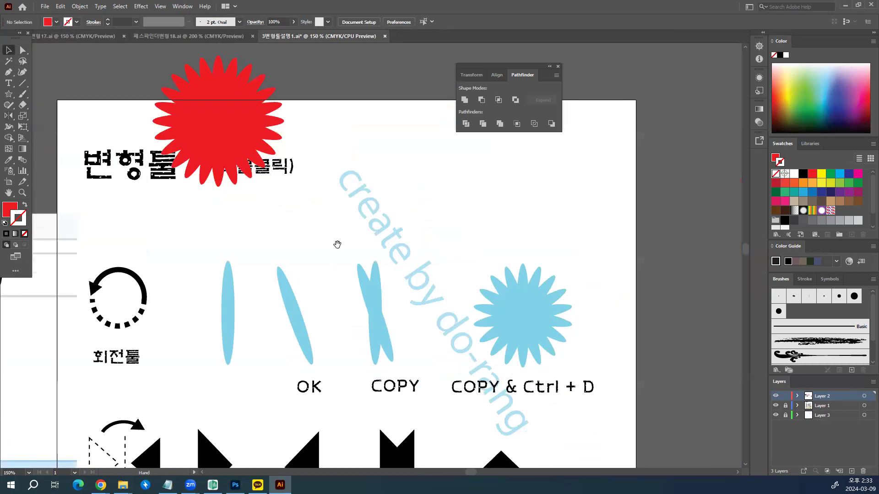
pyautogui.hscroll(-8, 341, 239)
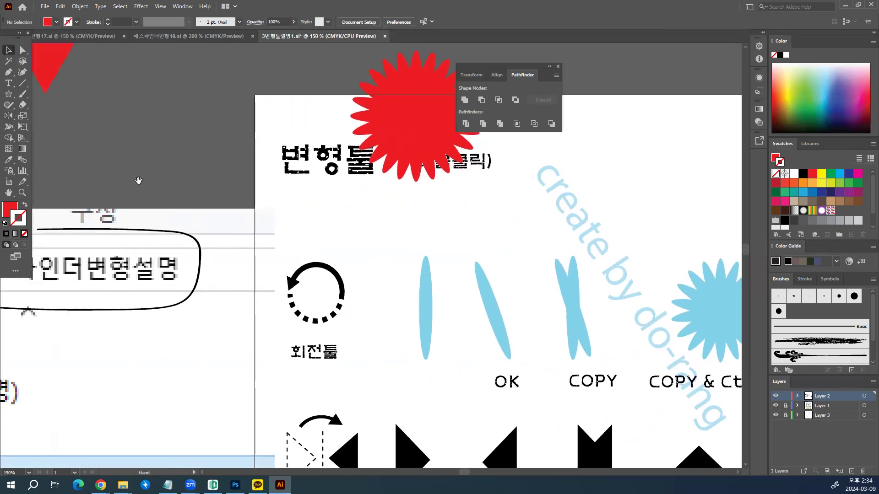
pyautogui.hscroll(-10, 260, 196)
pyautogui.scroll(2, 219, 204)
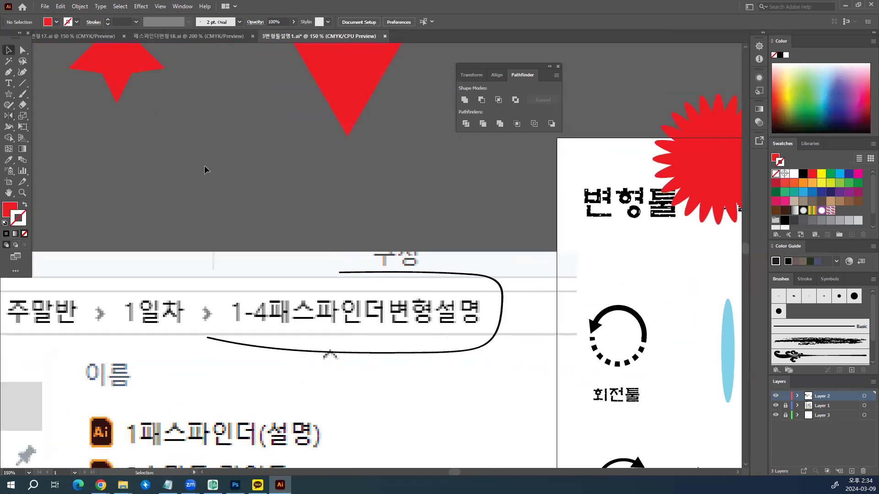
# Switch to the 변형17.ai document and examine its snowflake, pinwheel, star, gear and circle figures
pyautogui.click(74, 38)
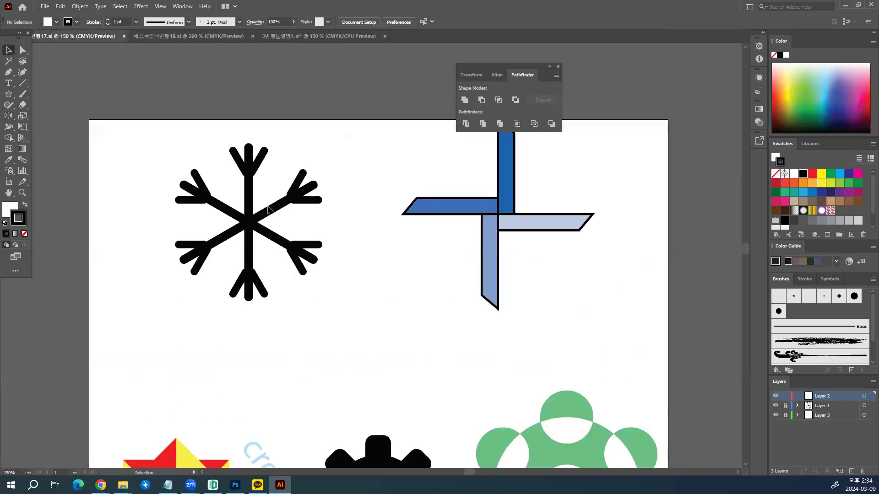
pyautogui.scroll(-3, 286, 235)
pyautogui.hscroll(6, 247, 243)
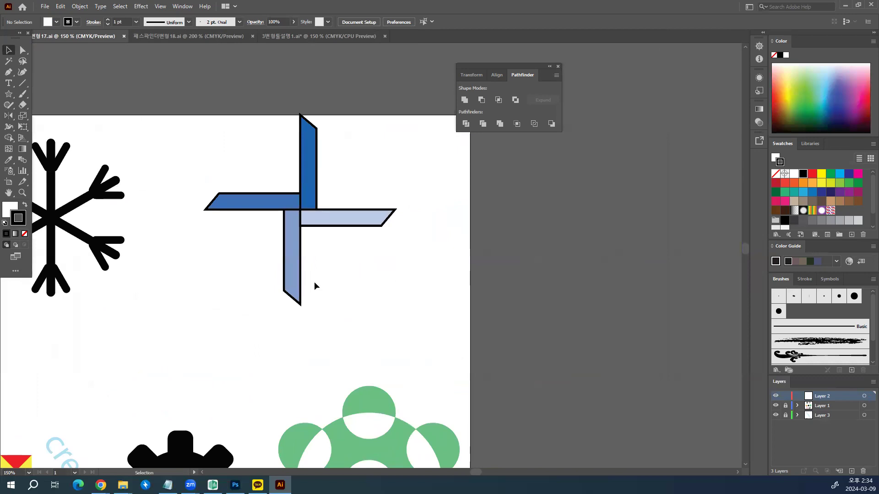
pyautogui.hscroll(-4, 314, 287)
pyautogui.press('space')
pyautogui.moveTo(420, 267); pyautogui.dragTo(325, 279)
pyautogui.moveTo(217, 286); pyautogui.dragTo(318, 251)
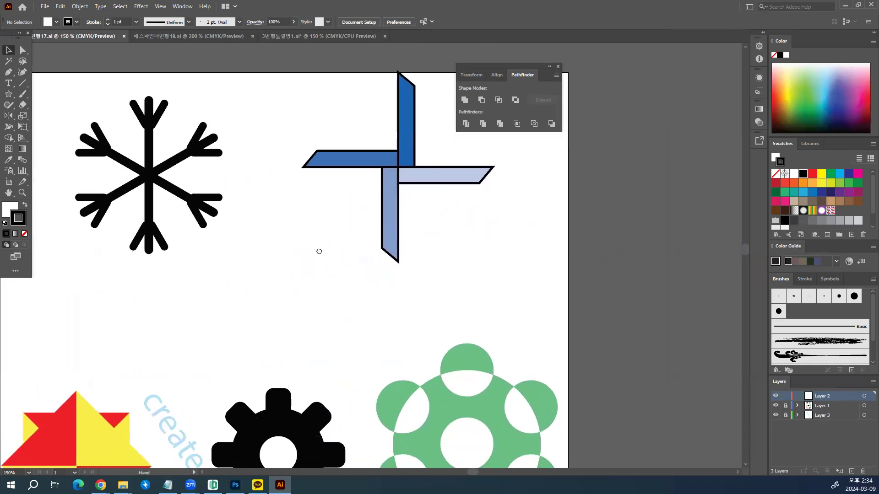
pyautogui.moveTo(228, 306); pyautogui.dragTo(327, 273)
pyautogui.moveTo(299, 345); pyautogui.dragTo(308, 203)
pyautogui.moveTo(206, 297); pyautogui.dragTo(257, 223)
pyautogui.moveTo(395, 239); pyautogui.dragTo(294, 260)
pyautogui.moveTo(168, 257); pyautogui.dragTo(329, 235)
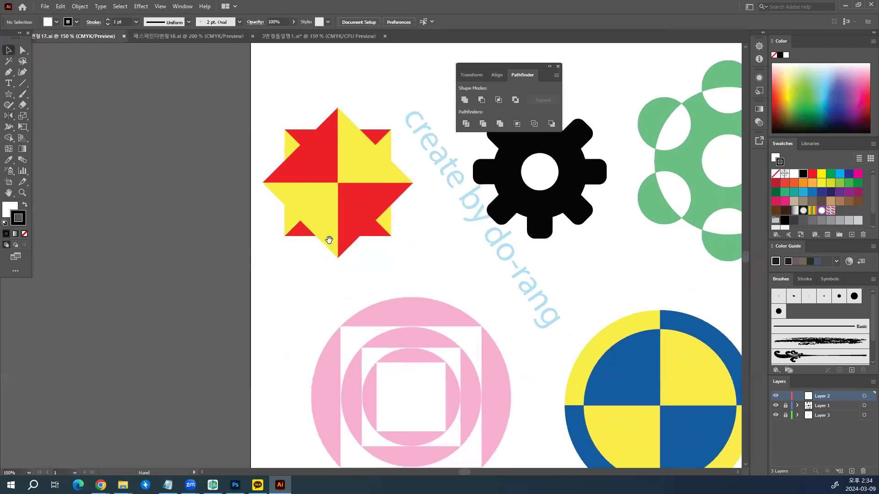
# Draw a white square with a black outline, about 35 mm wide, beside the red and yellow star figure and deselect it
pyautogui.scroll(1, 330, 235)
pyautogui.hscroll(-3, 89, 191)
pyautogui.scroll(-1, 89, 191)
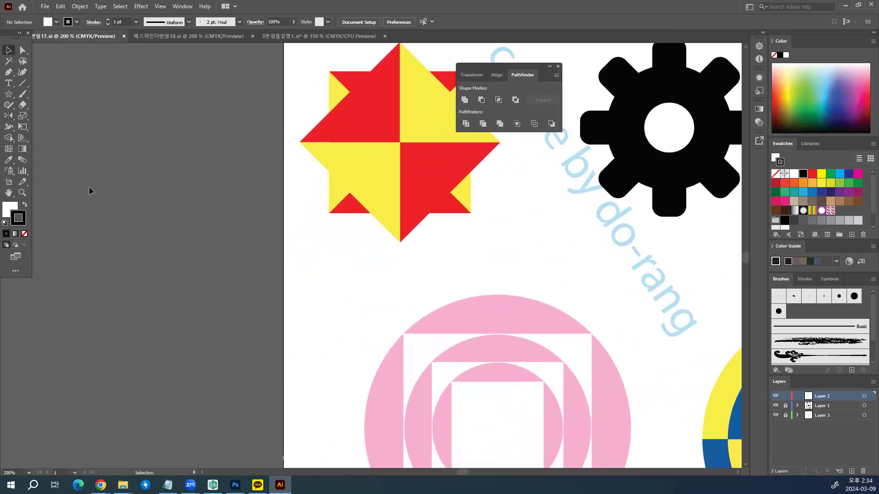
pyautogui.moveTo(12, 97); pyautogui.dragTo(44, 93)
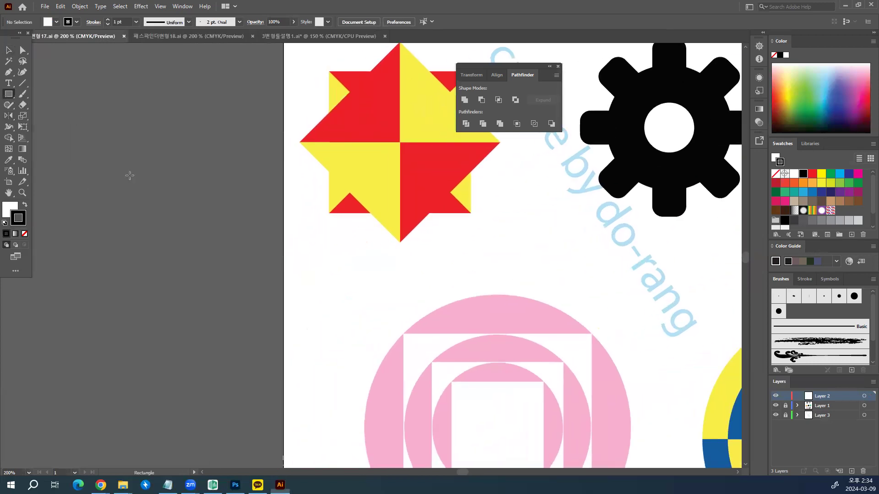
pyautogui.moveTo(102, 161); pyautogui.dragTo(230, 289)
pyautogui.click(8, 49)
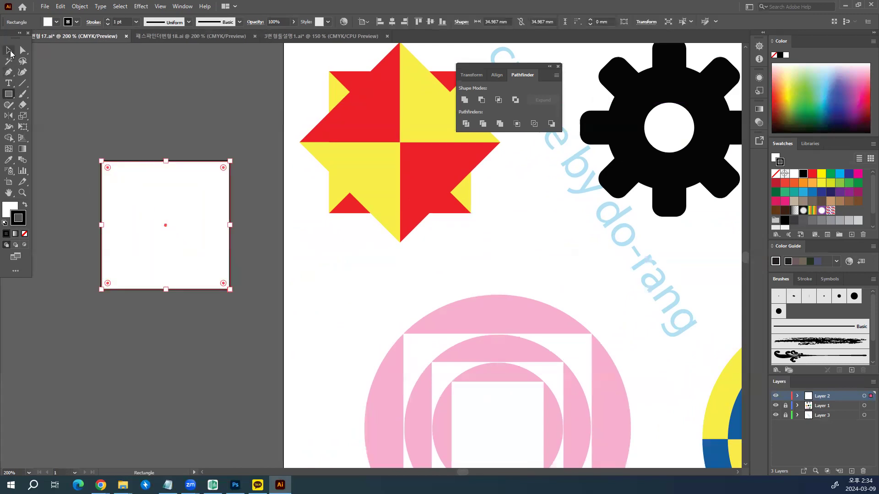
pyautogui.click(121, 110)
# Draw two crossing diagonal lines over the square, extending well beyond its edges, and deselect them
pyautogui.scroll(-1, 114, 119)
pyautogui.hscroll(-2, 115, 119)
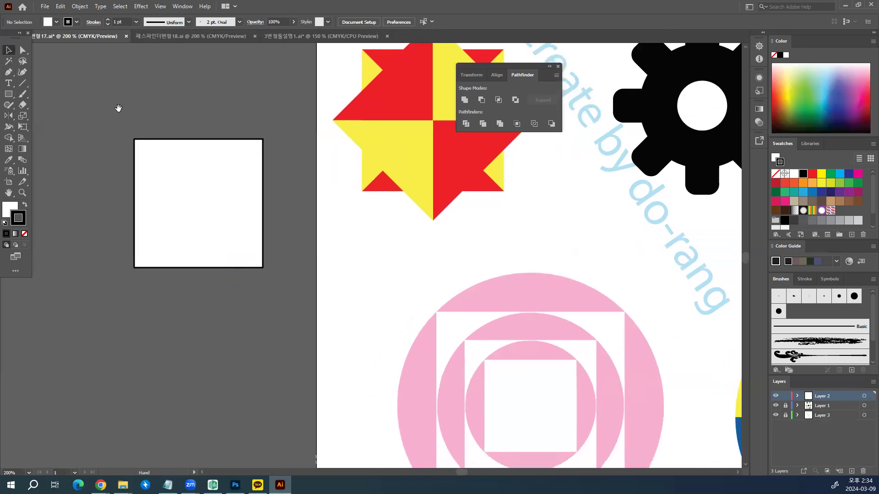
pyautogui.click(22, 83)
pyautogui.moveTo(70, 96); pyautogui.dragTo(322, 323)
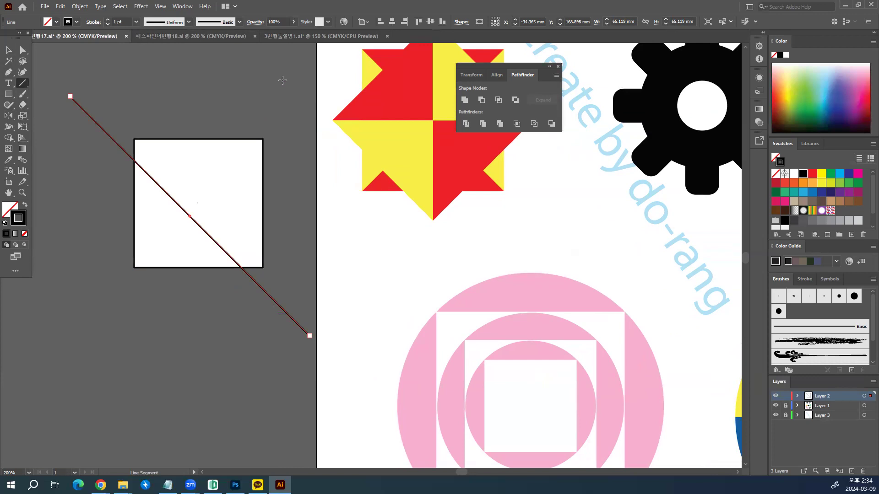
pyautogui.moveTo(287, 70); pyautogui.dragTo(28, 330)
pyautogui.hotkey('ctrl', 'e')
pyautogui.press('v')
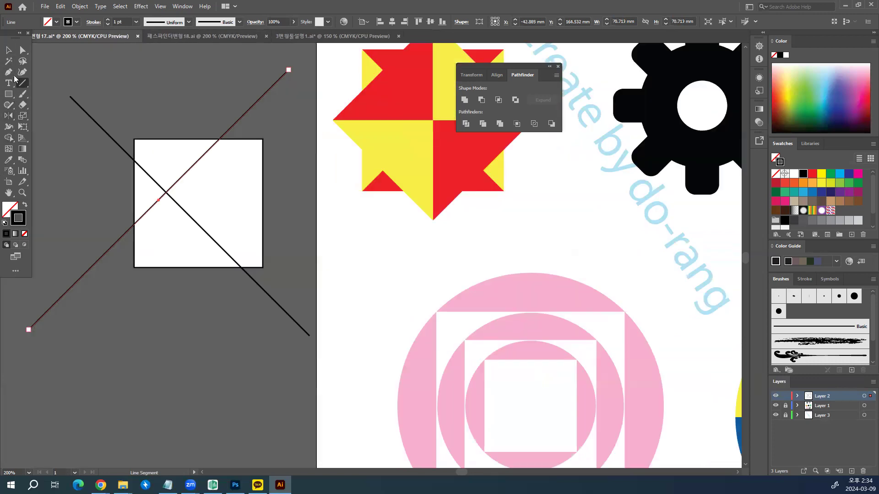
pyautogui.click(179, 95)
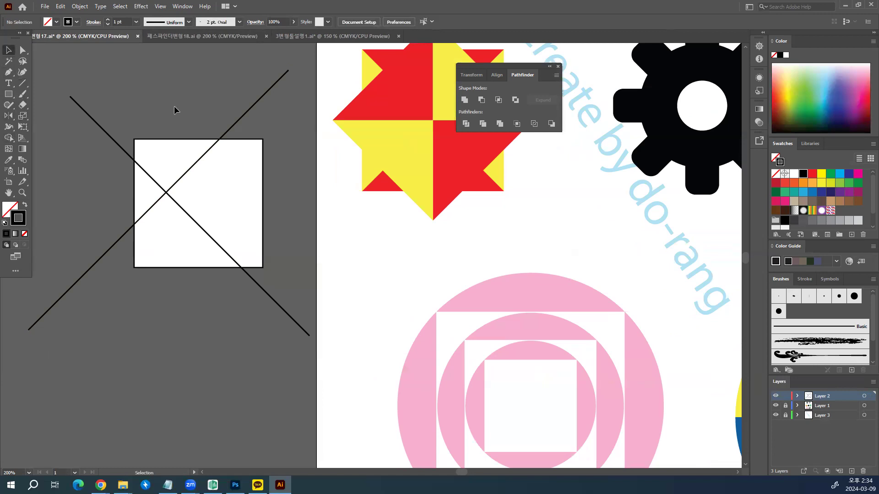
pyautogui.moveTo(110, 92); pyautogui.dragTo(232, 250)
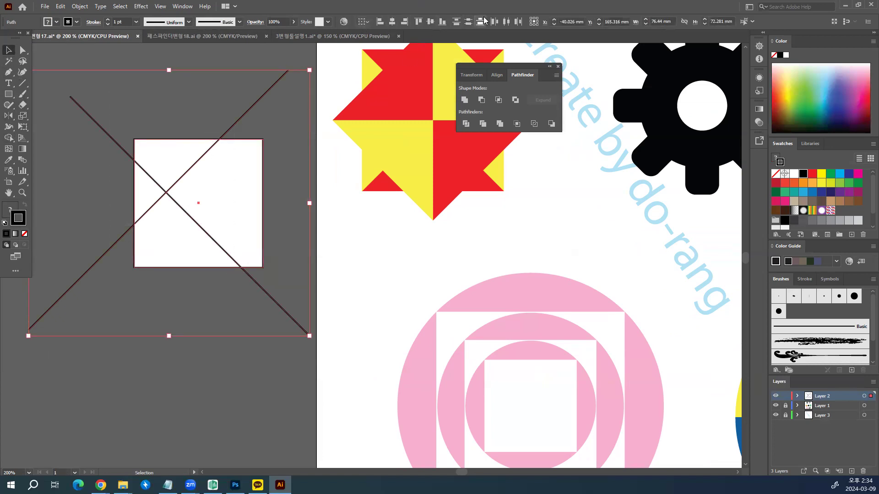
pyautogui.click(160, 105)
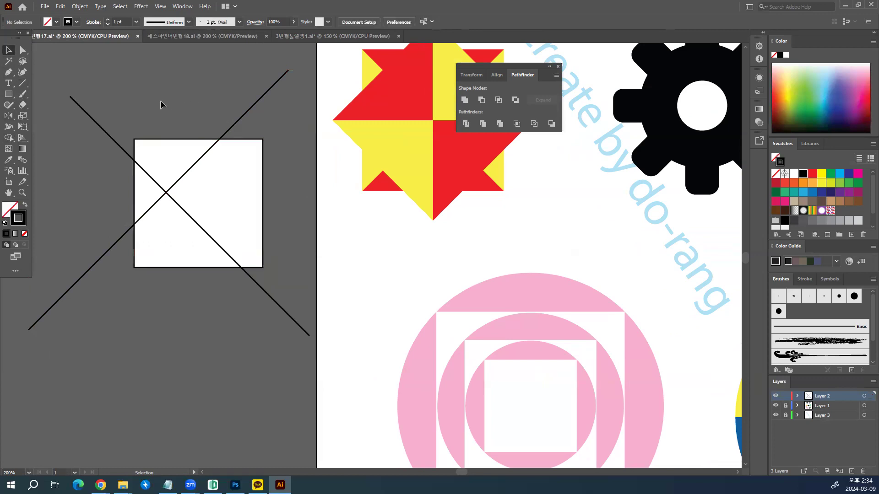
pyautogui.click(176, 152)
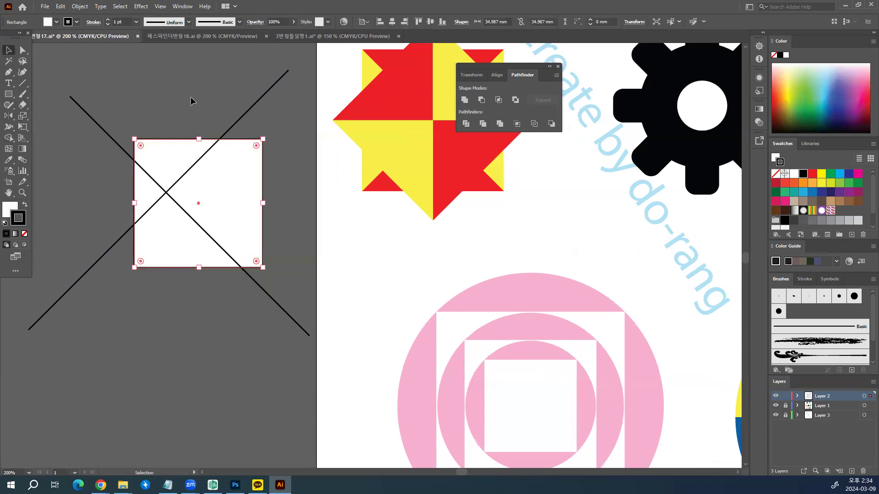
pyautogui.click(182, 88)
pyautogui.moveTo(169, 152); pyautogui.dragTo(169, 153)
pyautogui.click(118, 93)
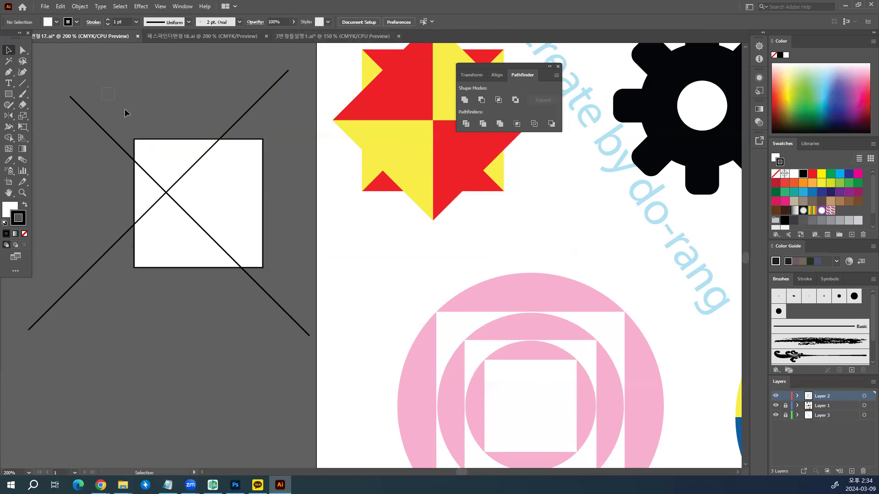
# With the square and lines selected, switch to Photoshop, paste the screen capture and select the area around its six alignment icons
pyautogui.moveTo(206, 215); pyautogui.dragTo(259, 194)
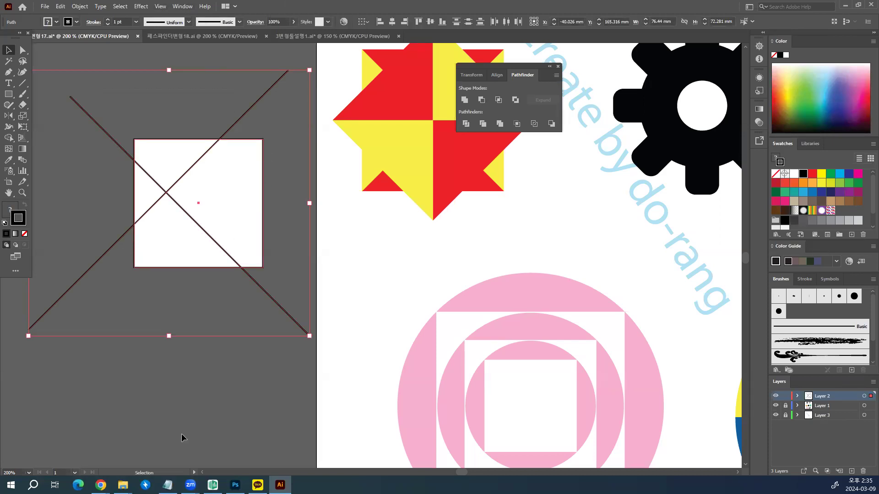
pyautogui.click(235, 485)
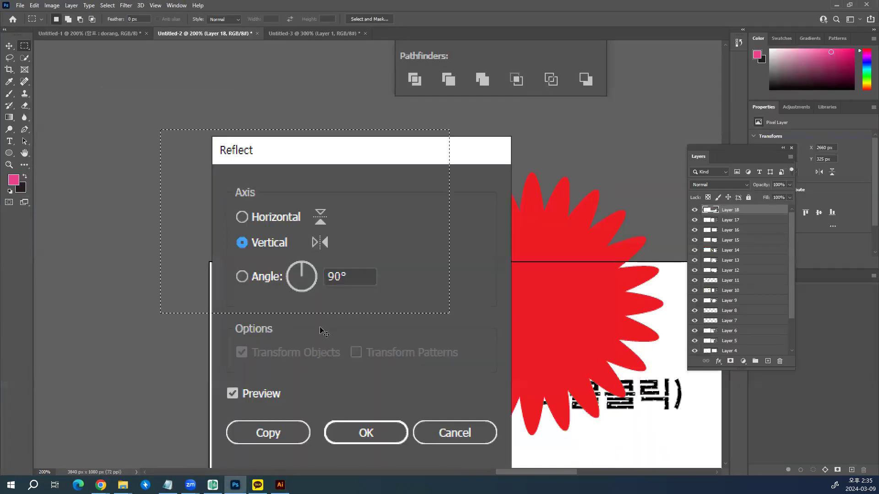
pyautogui.hotkey('ctrl', 'v')
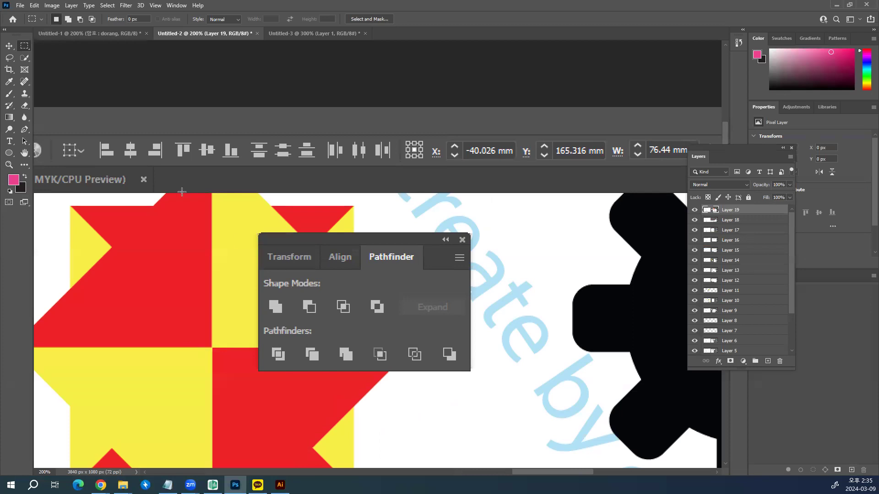
pyautogui.moveTo(77, 110); pyautogui.dragTo(253, 173)
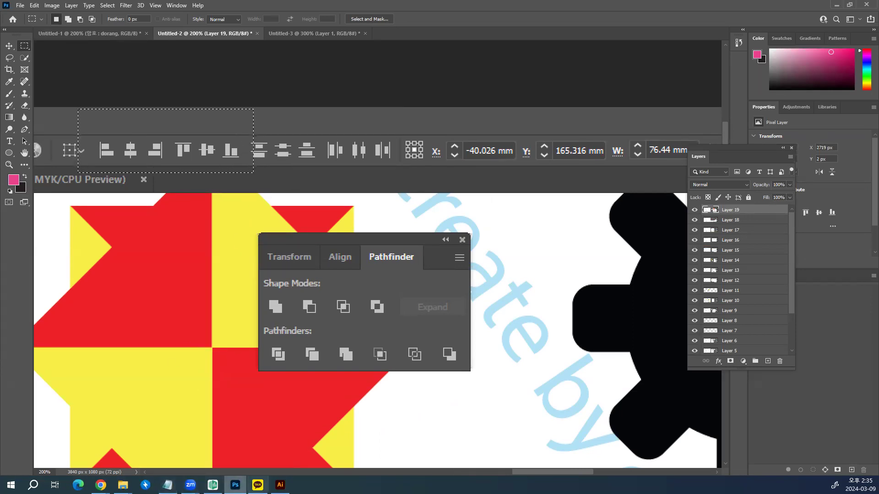
# Return to Illustrator, paste the alignment icons image and place it below the crossed square
pyautogui.click(280, 484)
pyautogui.hotkey('ctrl', 'v')
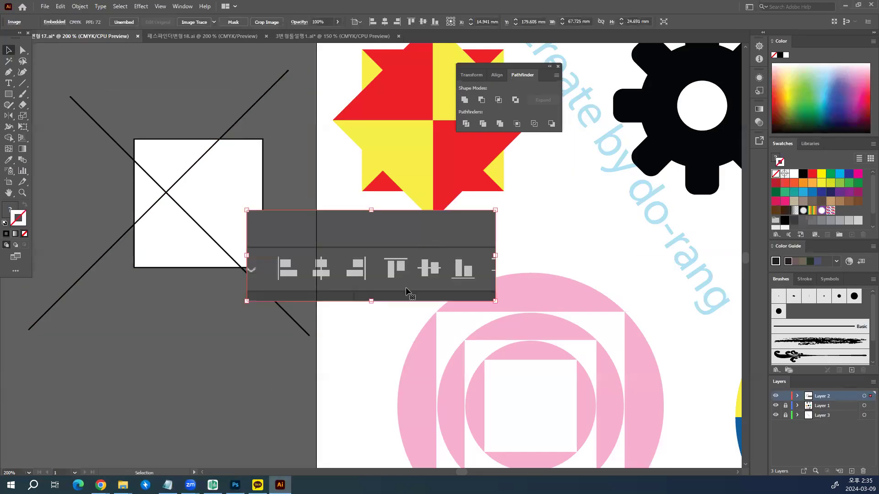
pyautogui.moveTo(391, 264); pyautogui.dragTo(463, 125)
pyautogui.moveTo(394, 128); pyautogui.dragTo(187, 256)
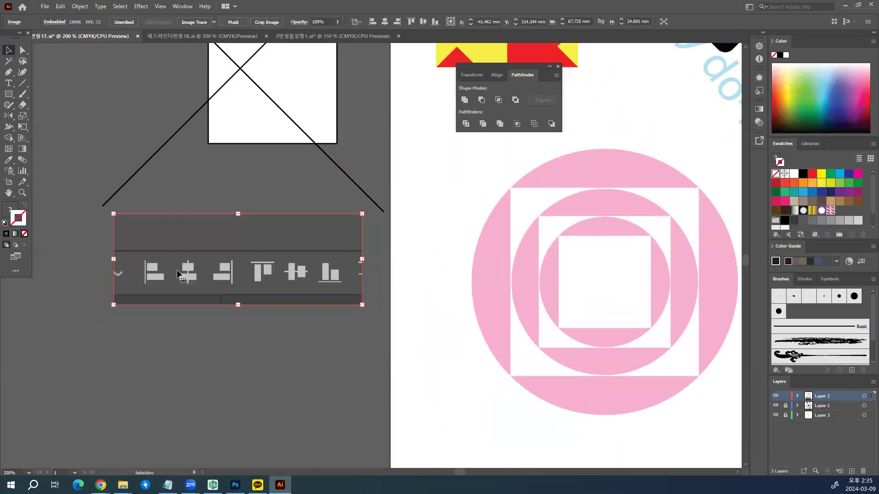
# Paint a downward arrow from each of the two center-alignment icons with the Paintbrush
pyautogui.click(22, 94)
pyautogui.moveTo(183, 284); pyautogui.dragTo(188, 337)
pyautogui.moveTo(177, 332); pyautogui.dragTo(210, 328)
pyautogui.moveTo(302, 287)
pyautogui.mouseDown()
pyautogui.moveTo(308, 334)
pyautogui.moveTo(332, 326)
pyautogui.mouseUp()
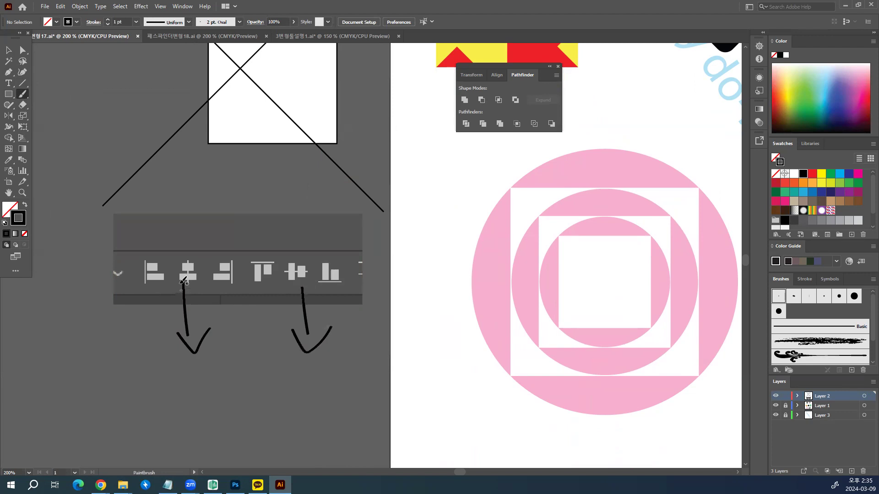
# Handwrite the label 가로가운데 beneath the arrow of the horizontal center-alignment icon
pyautogui.moveTo(136, 411); pyautogui.dragTo(135, 410)
pyautogui.moveTo(147, 376)
pyautogui.mouseDown()
pyautogui.moveTo(150, 411)
pyautogui.moveTo(160, 393)
pyautogui.mouseUp()
pyautogui.moveTo(161, 375); pyautogui.dragTo(175, 396)
pyautogui.moveTo(174, 400)
pyautogui.mouseDown()
pyautogui.moveTo(168, 416)
pyautogui.moveTo(183, 415)
pyautogui.mouseUp()
pyautogui.moveTo(184, 382); pyautogui.dragTo(203, 405)
pyautogui.moveTo(202, 391)
pyautogui.mouseDown()
pyautogui.moveTo(224, 380)
pyautogui.moveTo(234, 392)
pyautogui.mouseUp()
pyautogui.moveTo(219, 396)
pyautogui.mouseDown()
pyautogui.moveTo(217, 414)
pyautogui.moveTo(255, 420)
pyautogui.mouseUp()
pyautogui.moveTo(264, 407)
pyautogui.mouseDown()
pyautogui.moveTo(264, 428)
pyautogui.moveTo(283, 447)
pyautogui.mouseUp()
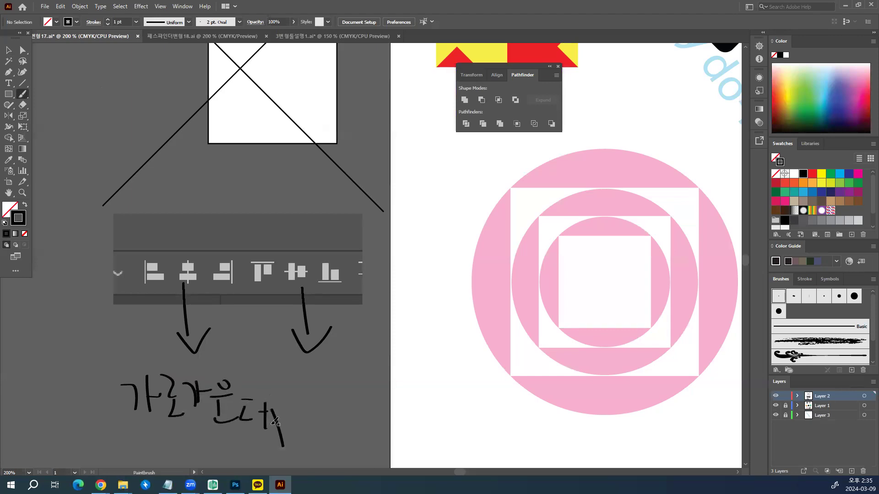
# Handwrite the label 세로가운데 beside the arrow of the vertical center-alignment icon
pyautogui.moveTo(328, 356); pyautogui.dragTo(315, 371)
pyautogui.moveTo(322, 359); pyautogui.dragTo(338, 372)
pyautogui.moveTo(348, 348)
pyautogui.mouseDown()
pyautogui.moveTo(347, 377)
pyautogui.moveTo(390, 361)
pyautogui.moveTo(415, 387)
pyautogui.mouseUp()
pyautogui.moveTo(413, 354); pyautogui.dragTo(414, 384)
pyautogui.moveTo(443, 353); pyautogui.dragTo(443, 385)
pyautogui.moveTo(438, 368); pyautogui.dragTo(476, 366)
pyautogui.moveTo(461, 381); pyautogui.dragTo(467, 381)
pyautogui.moveTo(489, 373)
pyautogui.mouseDown()
pyautogui.moveTo(472, 404)
pyautogui.moveTo(495, 409)
pyautogui.mouseUp()
pyautogui.moveTo(521, 374)
pyautogui.mouseDown()
pyautogui.moveTo(494, 389)
pyautogui.moveTo(521, 399)
pyautogui.mouseUp()
pyautogui.moveTo(532, 377)
pyautogui.mouseDown()
pyautogui.moveTo(535, 401)
pyautogui.moveTo(545, 386)
pyautogui.mouseUp()
pyautogui.moveTo(545, 375); pyautogui.dragTo(551, 418)
# Number the two center-alignment icons 2 and 5 above the image and circle each icon by hand
pyautogui.moveTo(183, 244); pyautogui.dragTo(205, 246)
pyautogui.moveTo(292, 221)
pyautogui.mouseDown()
pyautogui.moveTo(281, 247)
pyautogui.moveTo(302, 222)
pyautogui.moveTo(315, 223)
pyautogui.mouseUp()
pyautogui.moveTo(209, 288)
pyautogui.mouseDown()
pyautogui.moveTo(177, 287)
pyautogui.moveTo(204, 257)
pyautogui.mouseUp()
pyautogui.moveTo(302, 285)
pyautogui.mouseDown()
pyautogui.moveTo(276, 289)
pyautogui.moveTo(303, 255)
pyautogui.moveTo(316, 266)
pyautogui.mouseUp()
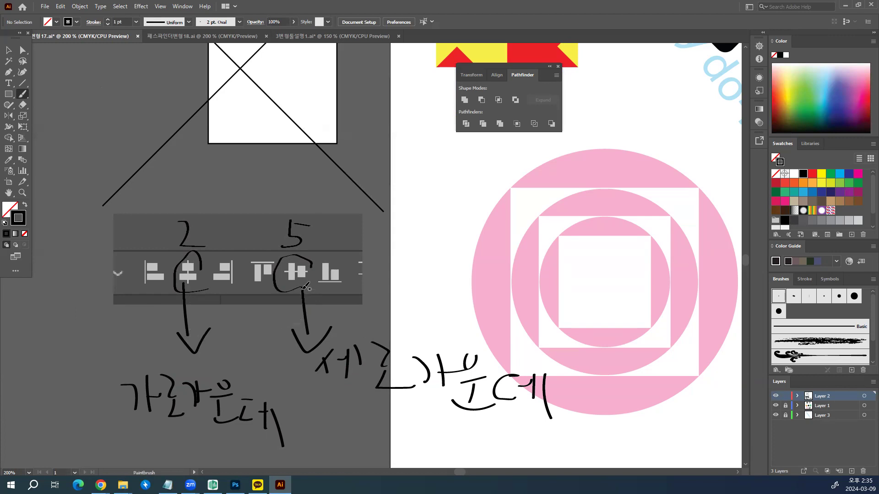
# Select the square with both diagonal lines and align them to their horizontal and vertical centers
pyautogui.click(8, 50)
pyautogui.scroll(6, 169, 150)
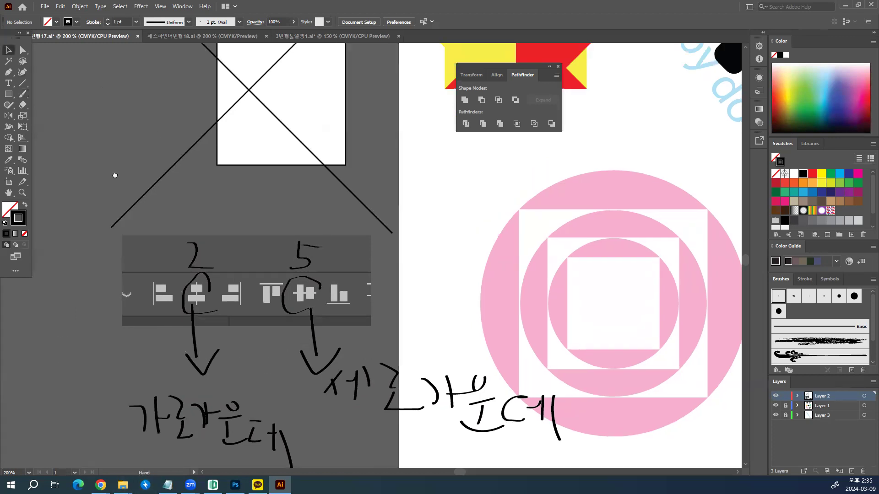
pyautogui.click(259, 215)
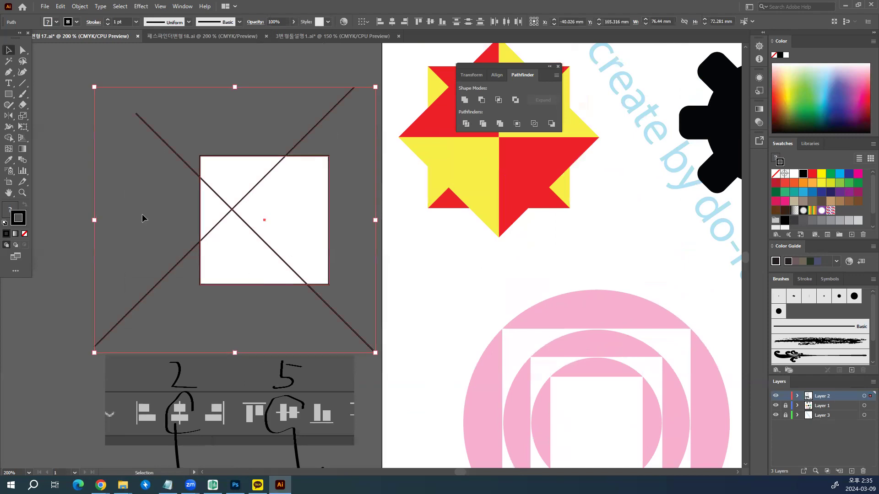
pyautogui.click(392, 23)
pyautogui.click(434, 23)
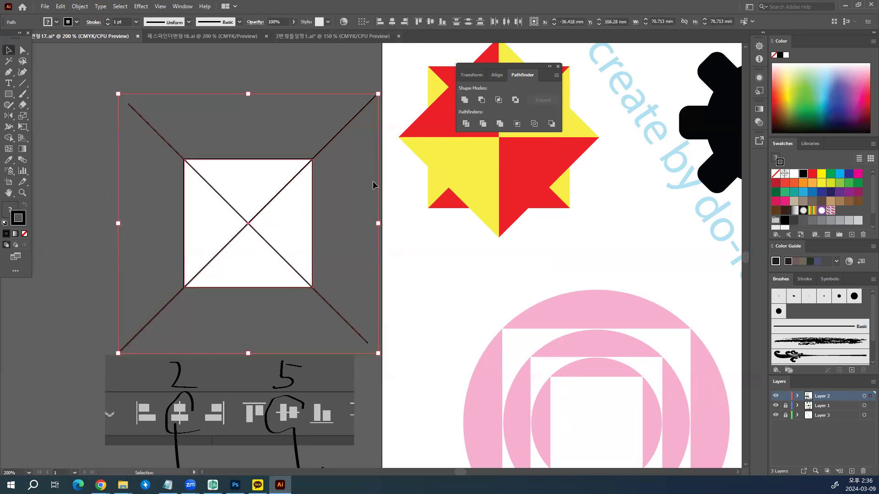
# Divide the square along the diagonals with Pathfinder, ungroup the resulting pieces and deselect them
pyautogui.click(469, 125)
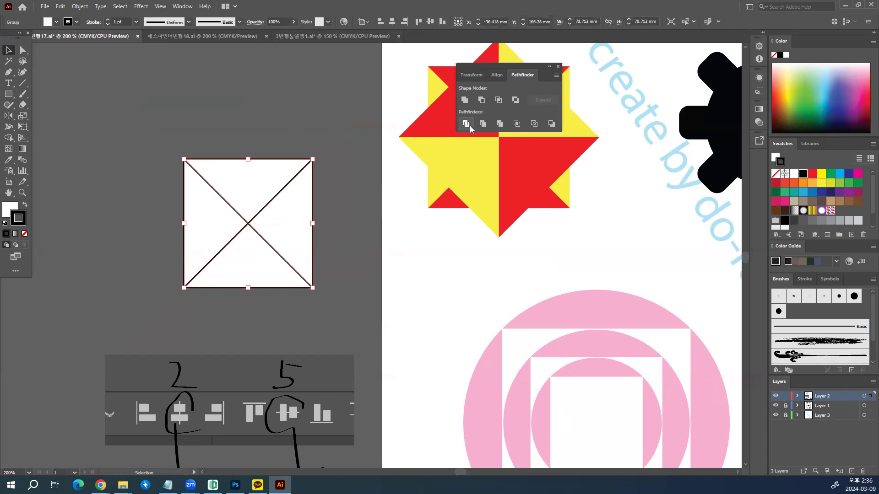
pyautogui.rightClick(282, 205)
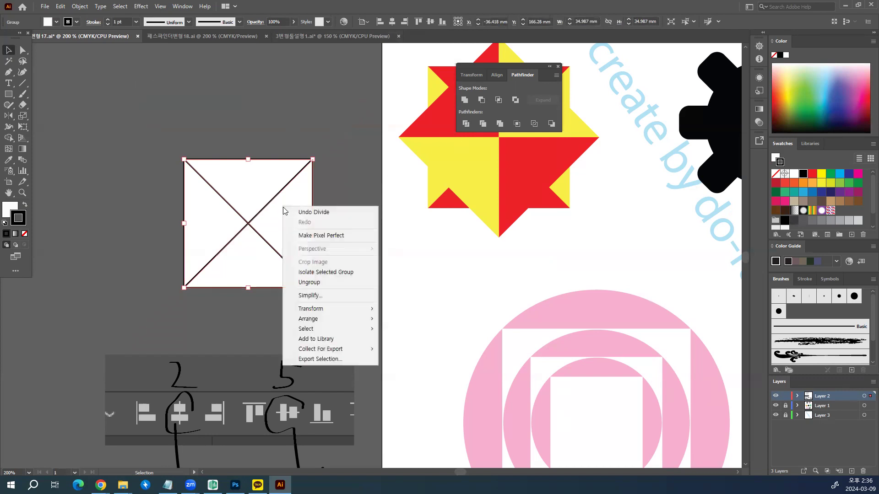
pyautogui.click(319, 282)
pyautogui.click(291, 92)
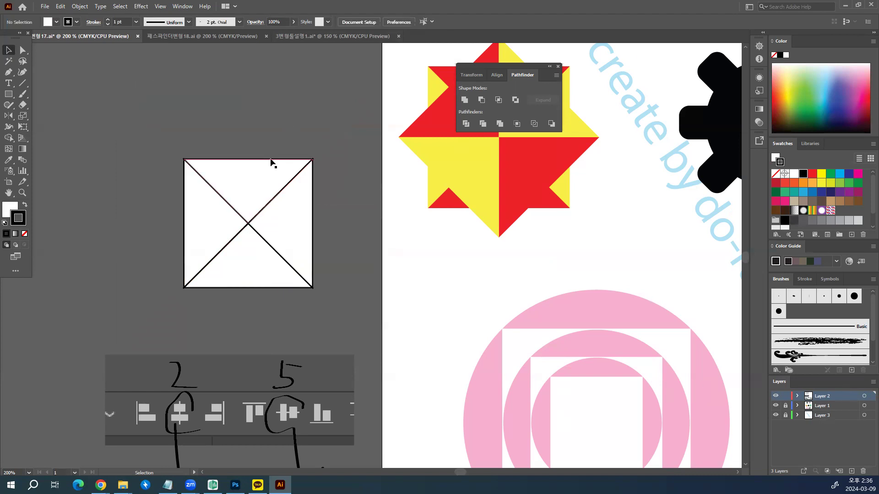
# Fill the upper and lower triangles of the divided square with yellow
pyautogui.click(282, 165)
pyautogui.click(823, 174)
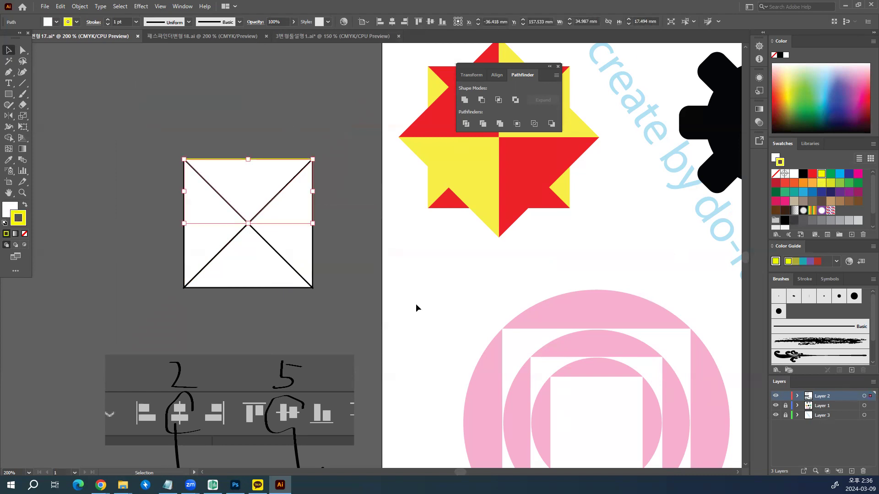
pyautogui.hotkey('ctrl', 'z')
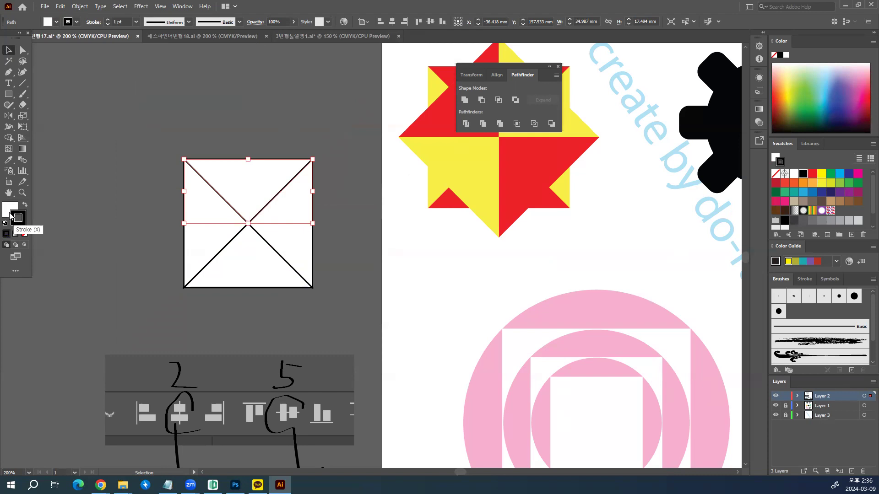
pyautogui.click(8, 213)
pyautogui.click(822, 175)
pyautogui.click(261, 281)
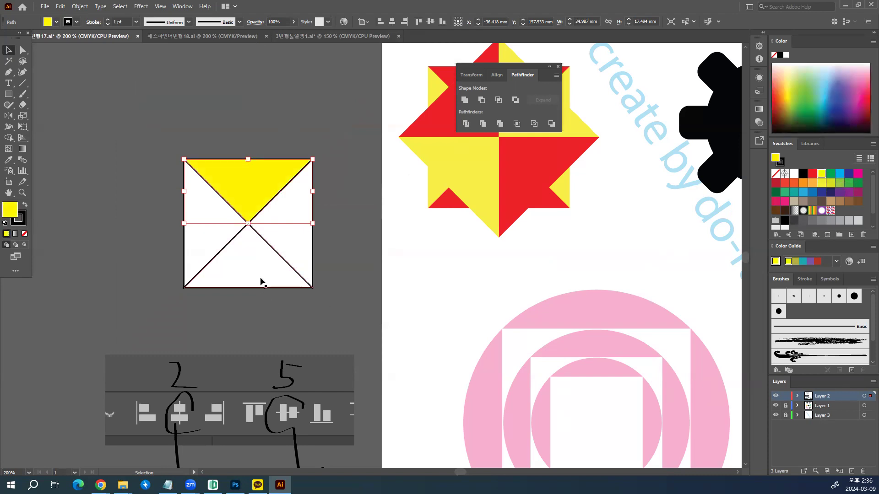
pyautogui.click(821, 175)
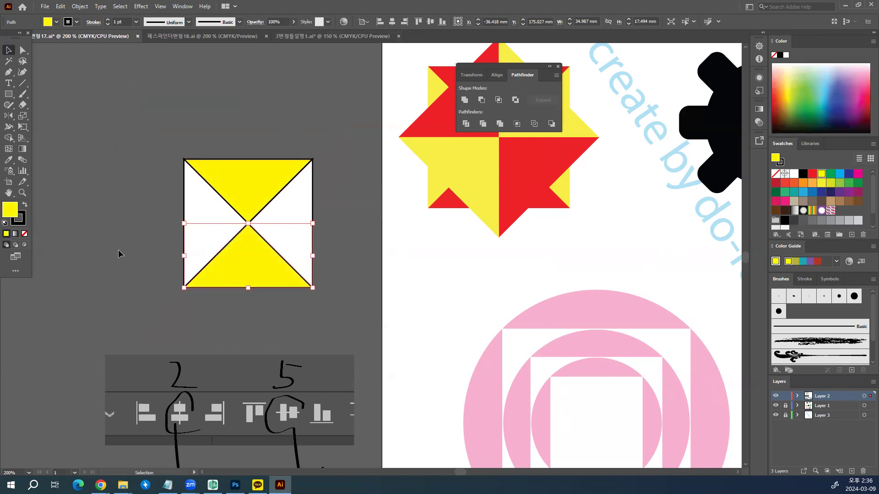
# Fill the left and right triangles of the divided square with red and deselect them
pyautogui.click(189, 222)
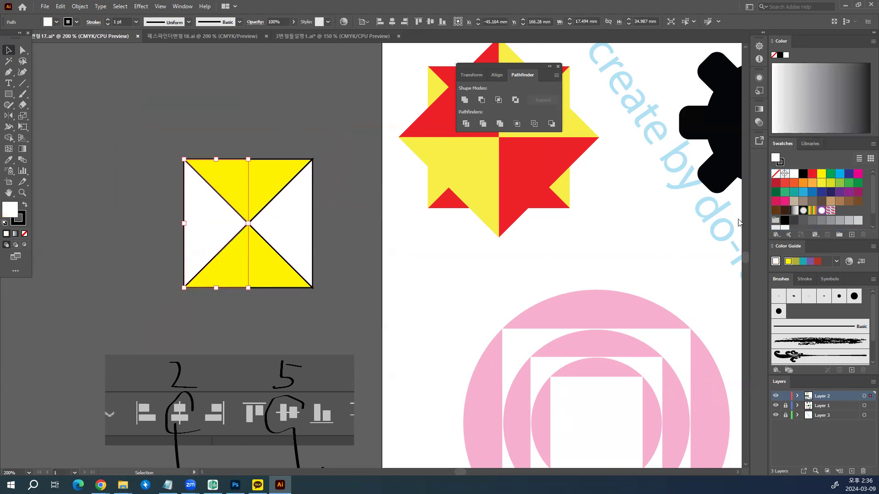
pyautogui.click(813, 174)
pyautogui.click(308, 239)
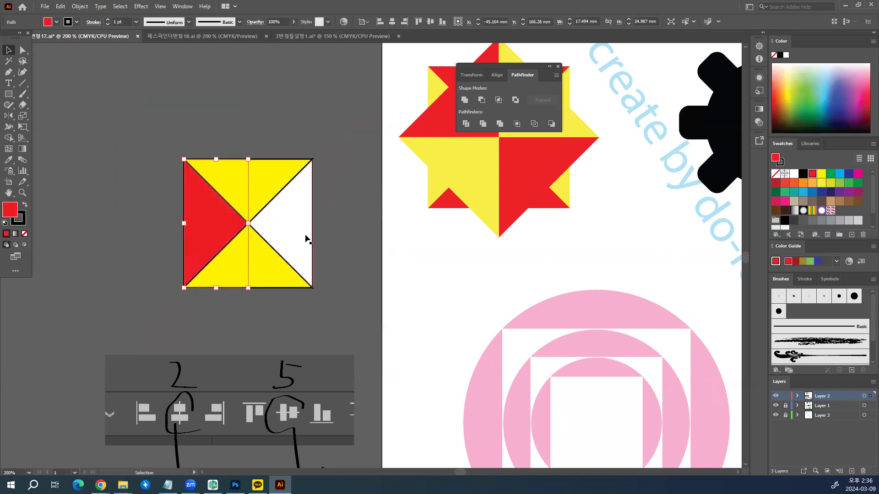
pyautogui.click(812, 174)
pyautogui.click(447, 298)
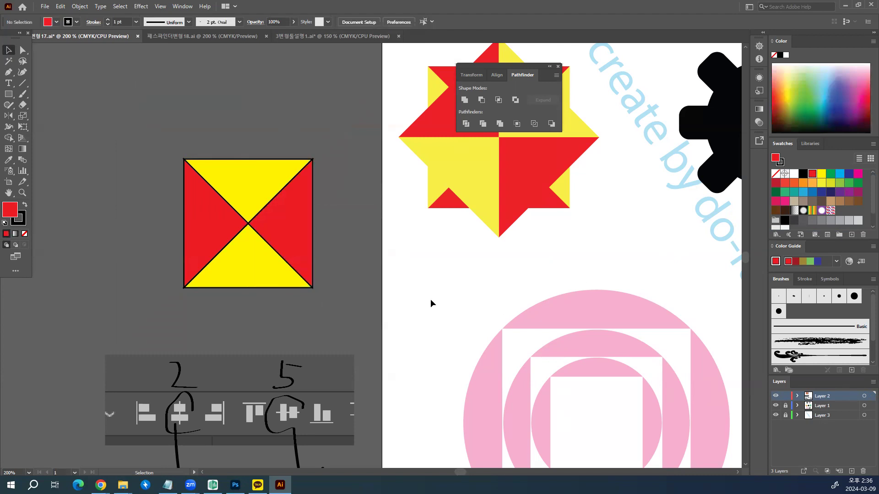
# Try creating a copy of the divided square rotated 45° about its center
pyautogui.hscroll(5, 376, 278)
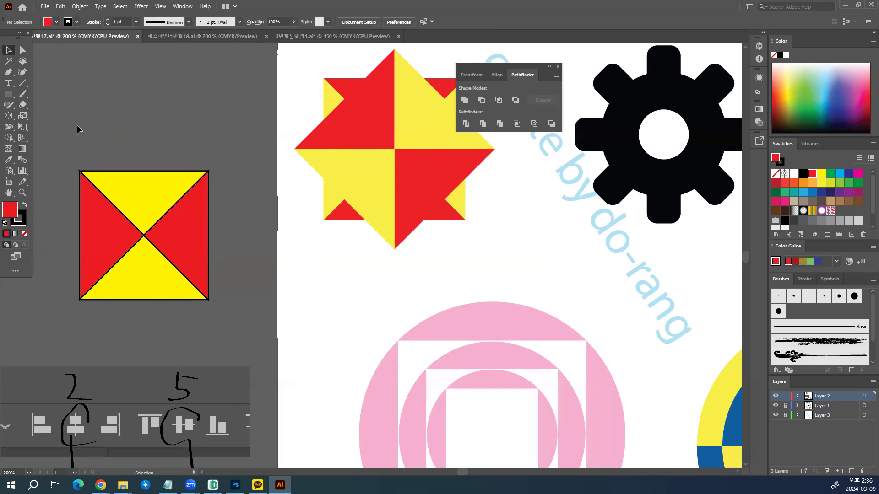
pyautogui.moveTo(173, 268); pyautogui.dragTo(225, 295)
pyautogui.hscroll(-4, 225, 295)
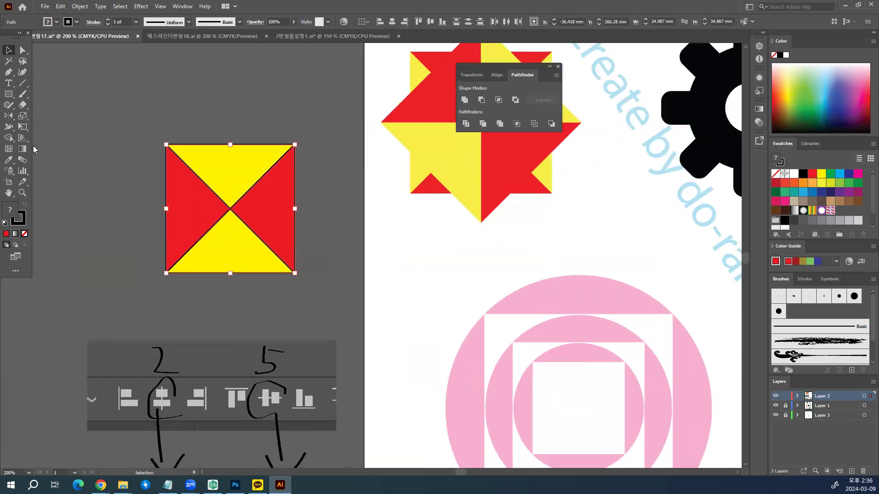
pyautogui.moveTo(6, 120); pyautogui.dragTo(27, 119)
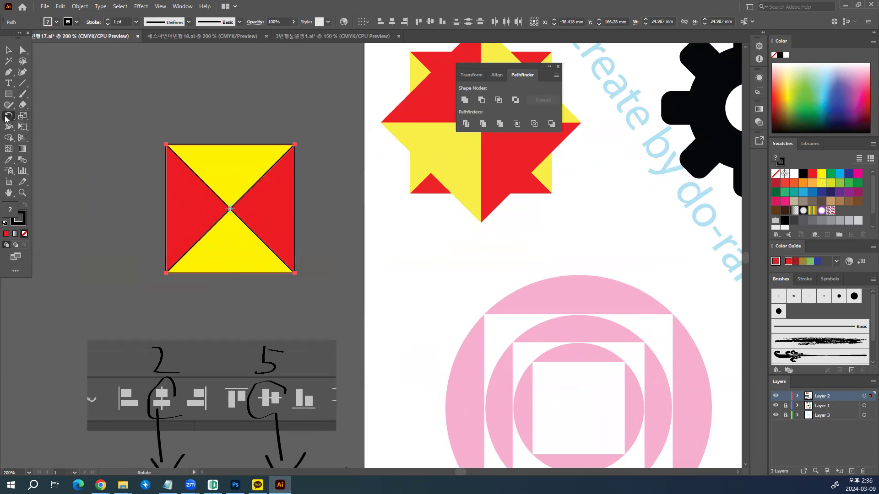
pyautogui.click(8, 52)
pyautogui.moveTo(123, 84); pyautogui.dragTo(236, 246)
pyautogui.click(9, 117)
pyautogui.doubleClick(9, 118)
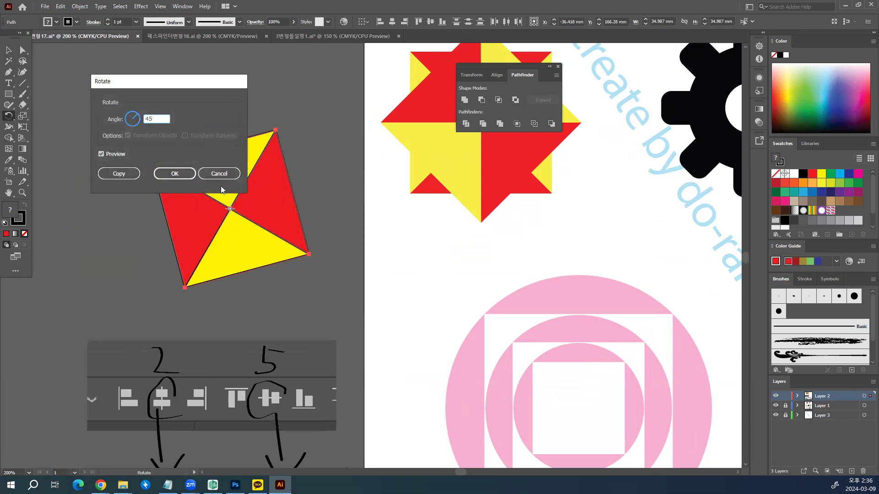
pyautogui.click(119, 174)
pyautogui.click(7, 52)
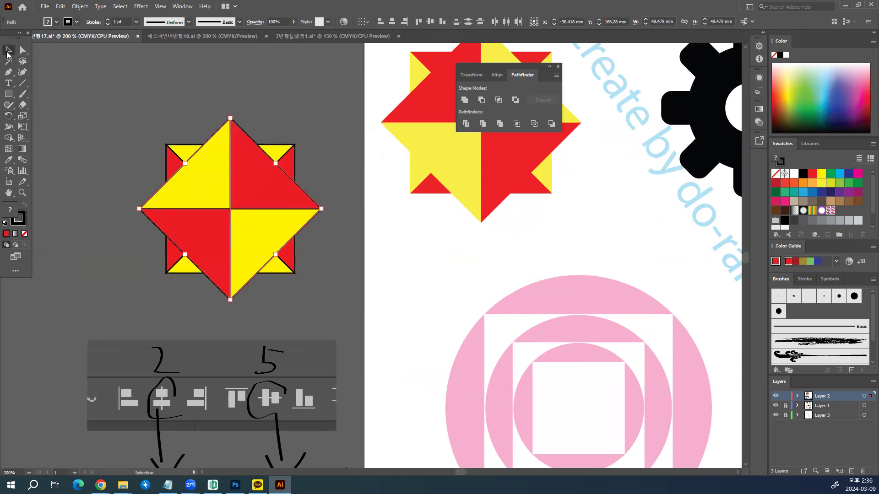
pyautogui.click(160, 116)
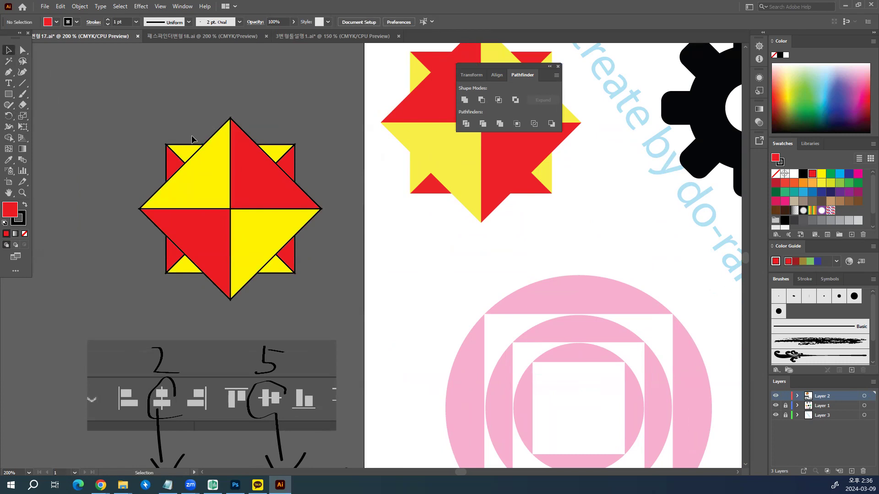
pyautogui.hotkey('ctrl', 'z')
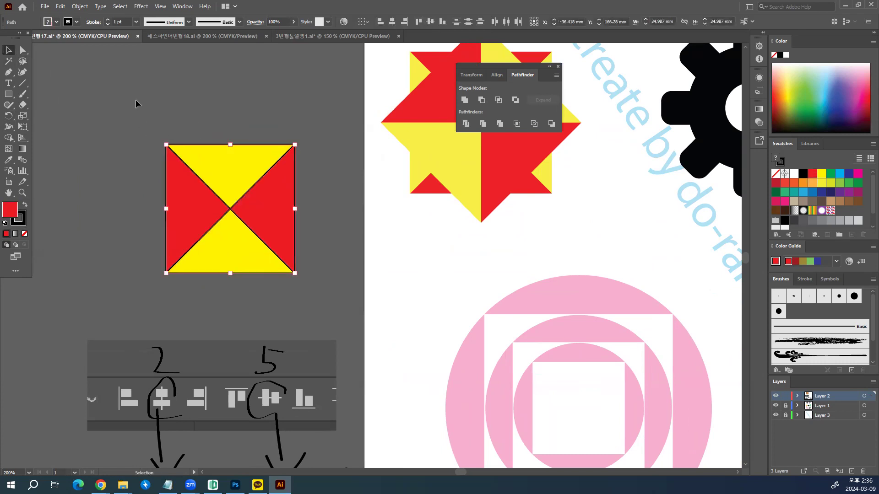
# Select all pieces of the divided square, create a copy rotated 45° about its center, and deselect everything
pyautogui.click(157, 130)
pyautogui.hotkey('ctrl', 'a')
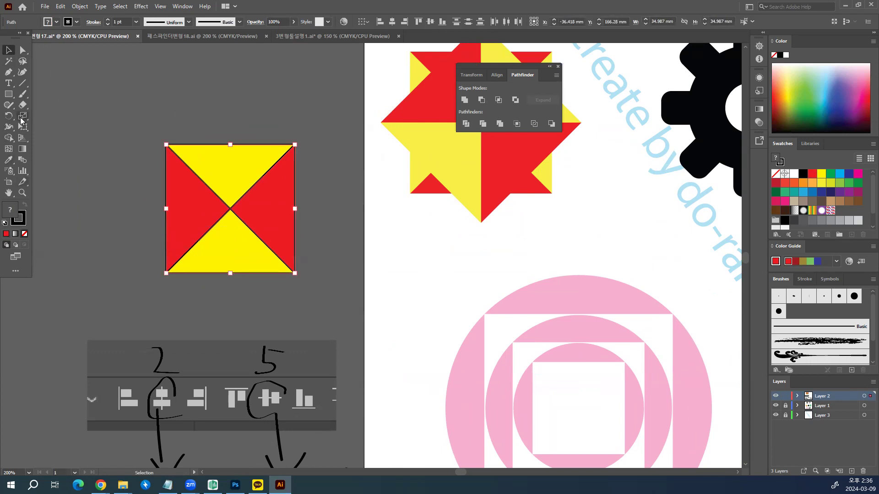
pyautogui.click(7, 119)
pyautogui.click(52, 116)
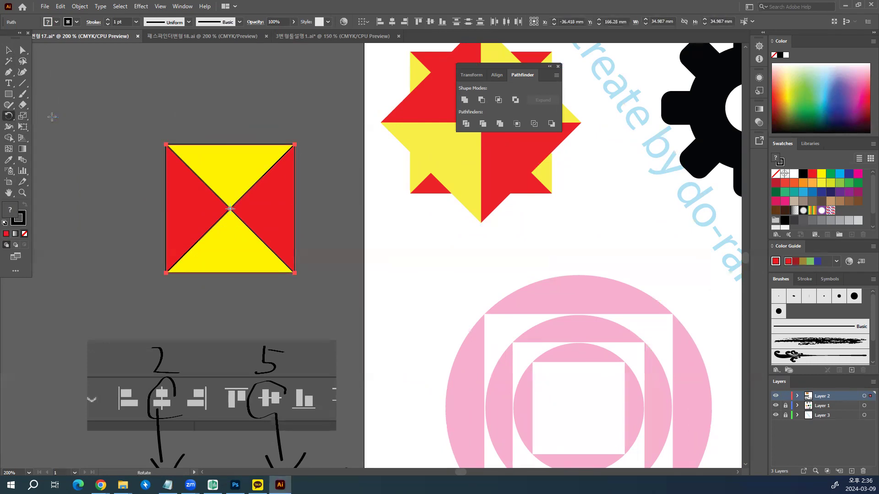
pyautogui.doubleClick(7, 118)
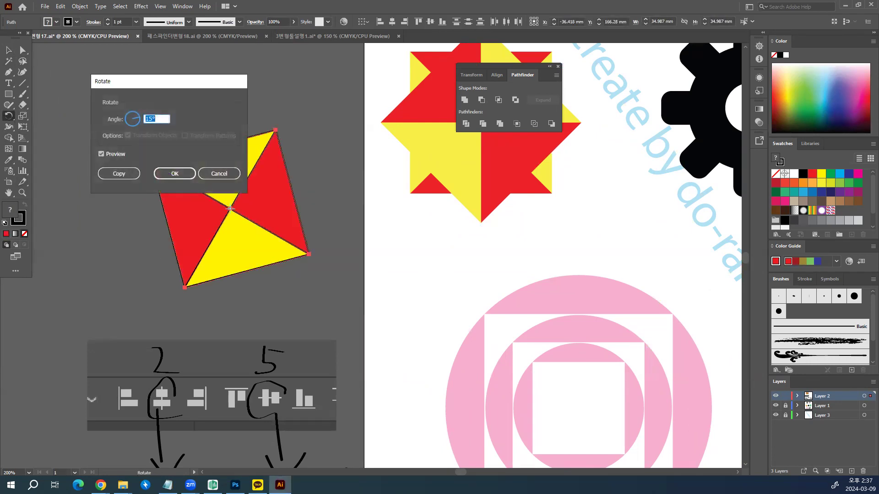
pyautogui.click(112, 174)
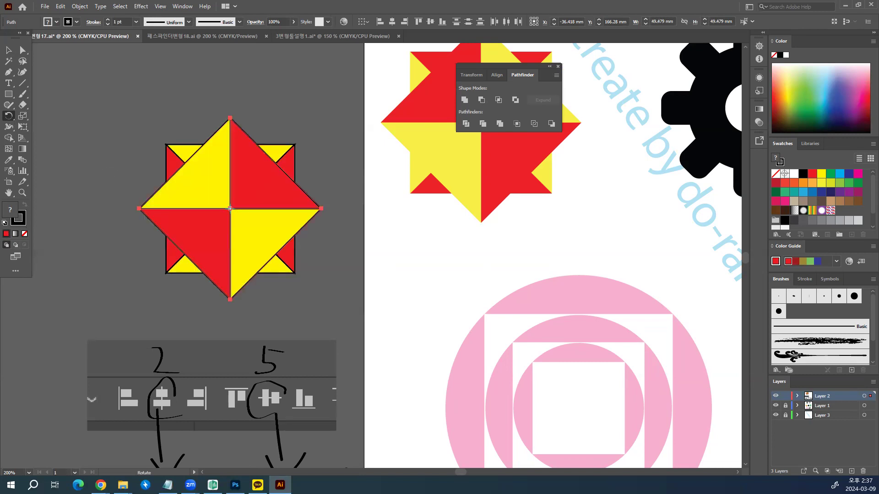
pyautogui.click(8, 49)
pyautogui.click(179, 105)
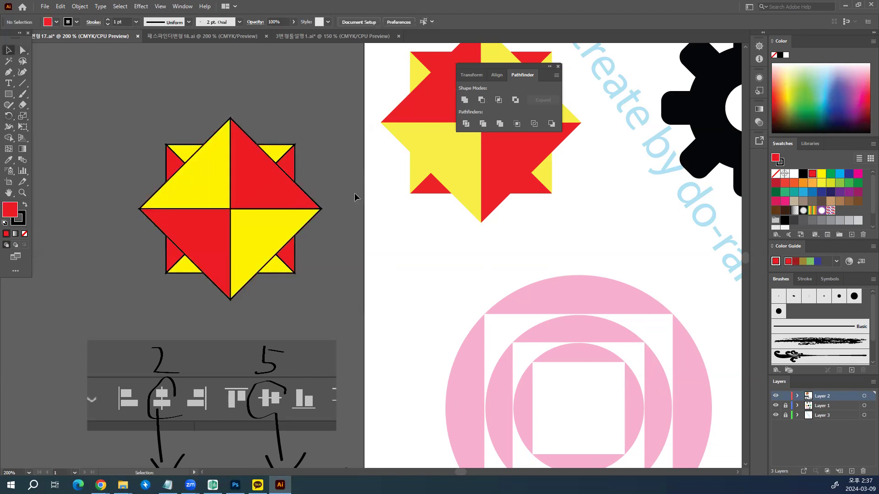
# Draw a tall rounded rectangle about 11.2 by 45.7 mm over the black gear and round its corners to about 2.8 mm
pyautogui.moveTo(408, 246); pyautogui.dragTo(280, 254)
pyautogui.moveTo(427, 221); pyautogui.dragTo(36, 271)
pyautogui.moveTo(177, 205); pyautogui.dragTo(181, 165)
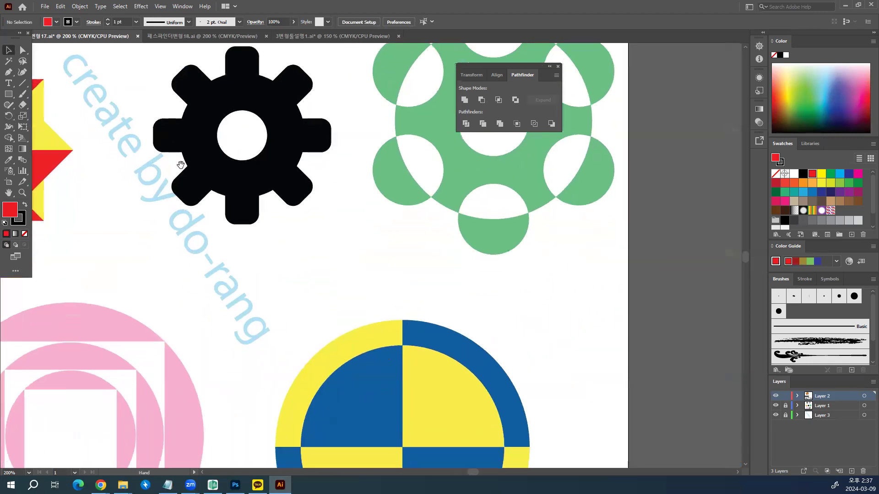
pyautogui.moveTo(8, 94); pyautogui.dragTo(42, 108)
pyautogui.click(42, 108)
pyautogui.moveTo(186, 168)
pyautogui.mouseDown()
pyautogui.moveTo(227, 298)
pyautogui.moveTo(227, 336)
pyautogui.mouseUp()
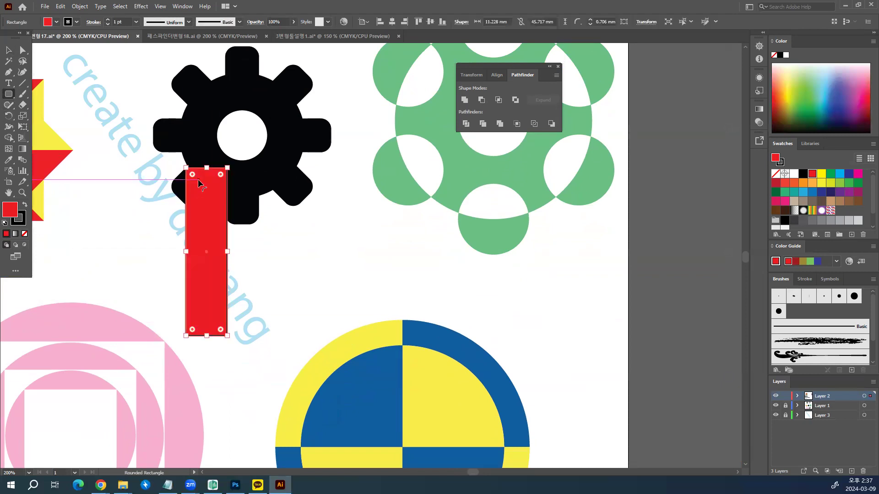
pyautogui.moveTo(198, 181); pyautogui.dragTo(202, 184)
pyautogui.press('v')
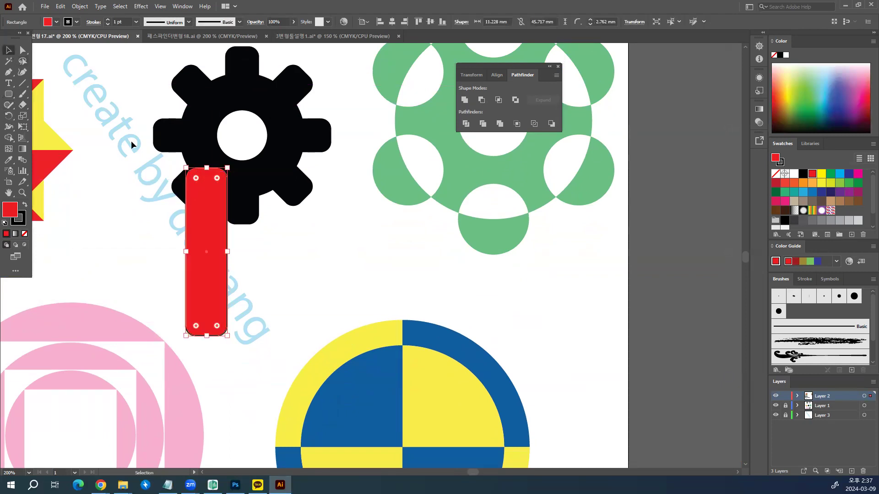
# Move the red rounded rectangle off the gear to the blank area below it
pyautogui.doubleClick(8, 120)
pyautogui.click(223, 173)
pyautogui.click(8, 50)
pyautogui.moveTo(215, 248); pyautogui.dragTo(167, 299)
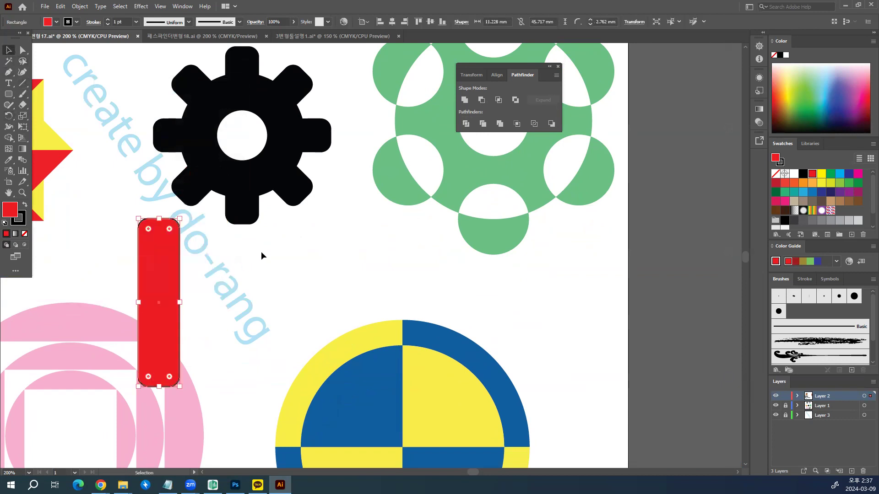
# Handwrite the numbers 1 to 8 clockwise beside the teeth of the black gear with the Paintbrush
pyautogui.hotkey('ctrl', '=')
pyautogui.scroll(8, 284, 231)
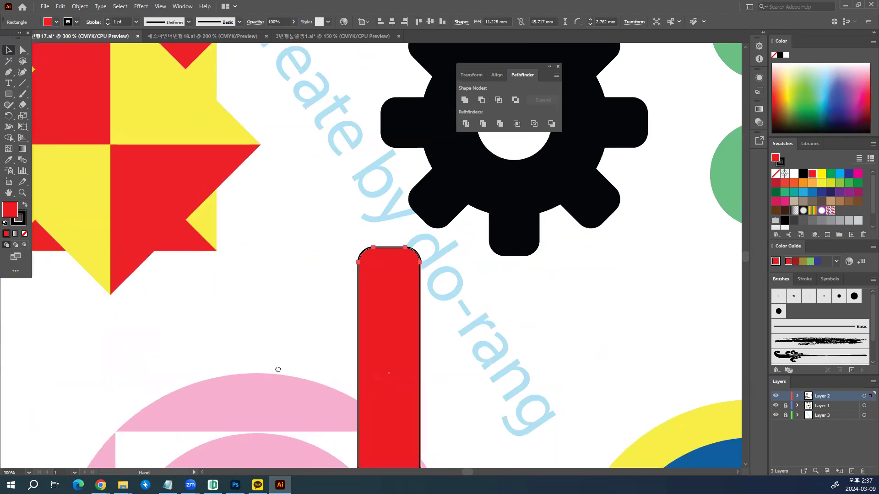
pyautogui.hscroll(5, 277, 367)
pyautogui.moveTo(109, 123); pyautogui.dragTo(67, 102)
pyautogui.moveTo(176, 108); pyautogui.dragTo(122, 63)
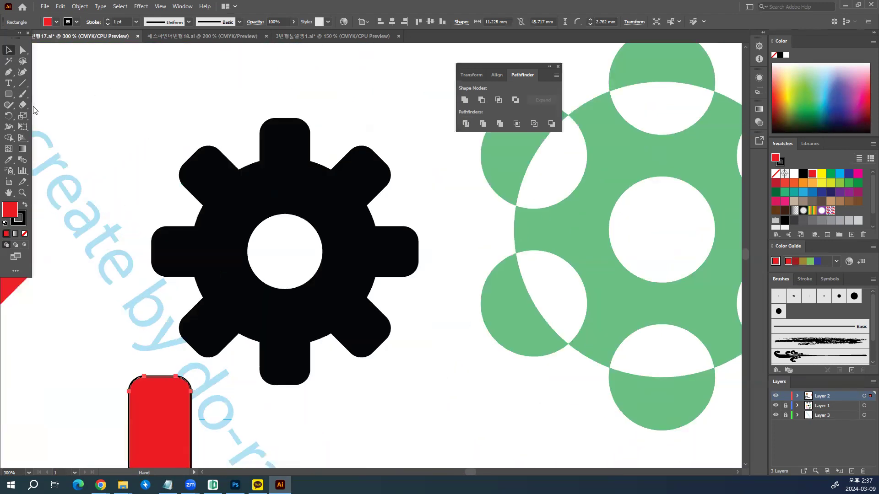
pyautogui.click(23, 94)
pyautogui.moveTo(280, 134); pyautogui.dragTo(275, 152)
pyautogui.moveTo(281, 85); pyautogui.dragTo(273, 107)
pyautogui.moveTo(384, 121)
pyautogui.mouseDown()
pyautogui.moveTo(400, 122)
pyautogui.moveTo(409, 146)
pyautogui.mouseUp()
pyautogui.moveTo(438, 230)
pyautogui.mouseDown()
pyautogui.moveTo(431, 258)
pyautogui.moveTo(441, 288)
pyautogui.mouseUp()
pyautogui.moveTo(382, 351)
pyautogui.mouseDown()
pyautogui.moveTo(392, 337)
pyautogui.moveTo(387, 377)
pyautogui.mouseUp()
pyautogui.moveTo(296, 392)
pyautogui.mouseDown()
pyautogui.moveTo(338, 341)
pyautogui.moveTo(326, 381)
pyautogui.mouseUp()
pyautogui.moveTo(352, 349); pyautogui.dragTo(330, 346)
pyautogui.moveTo(204, 281)
pyautogui.mouseDown()
pyautogui.moveTo(197, 311)
pyautogui.moveTo(182, 288)
pyautogui.mouseUp()
pyautogui.moveTo(166, 197)
pyautogui.mouseDown()
pyautogui.moveTo(171, 221)
pyautogui.moveTo(195, 223)
pyautogui.mouseUp()
pyautogui.moveTo(196, 121)
pyautogui.mouseDown()
pyautogui.moveTo(198, 99)
pyautogui.moveTo(186, 136)
pyautogui.mouseUp()
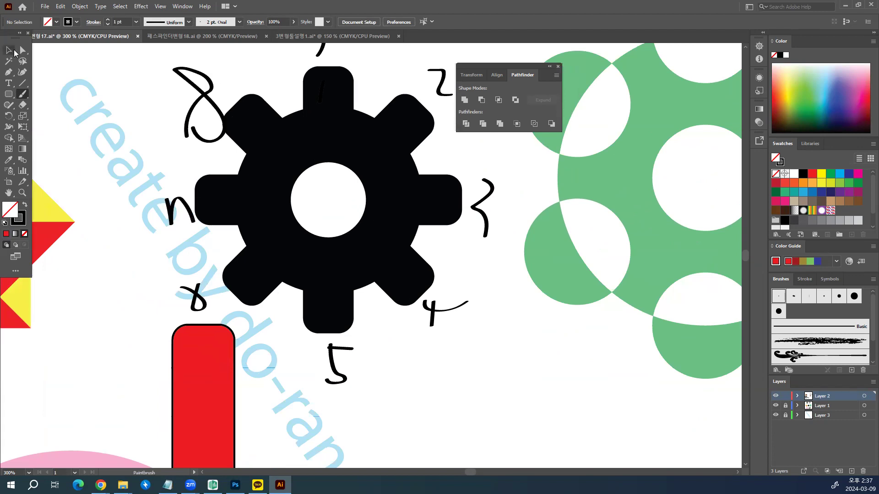
# Handwrite the calculation 360÷8=45 above the black gear with the Paintbrush
pyautogui.moveTo(189, 145); pyautogui.dragTo(175, 133)
pyautogui.moveTo(296, 139); pyautogui.dragTo(302, 252)
pyautogui.moveTo(122, 77); pyautogui.dragTo(123, 108)
pyautogui.moveTo(169, 75)
pyautogui.mouseDown()
pyautogui.moveTo(159, 94)
pyautogui.moveTo(182, 84)
pyautogui.moveTo(223, 84)
pyautogui.moveTo(214, 75)
pyautogui.moveTo(281, 93)
pyautogui.moveTo(316, 86)
pyautogui.moveTo(312, 99)
pyautogui.mouseUp()
pyautogui.click(203, 111)
pyautogui.moveTo(339, 80)
pyautogui.mouseDown()
pyautogui.moveTo(338, 98)
pyautogui.moveTo(369, 80)
pyautogui.moveTo(362, 89)
pyautogui.mouseUp()
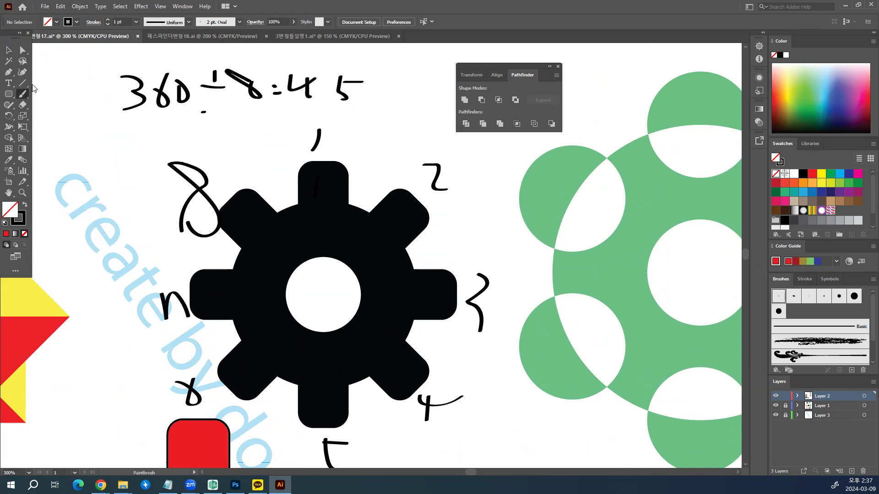
pyautogui.click(8, 50)
# Move the red rounded rectangle farther away from the gear, over the pink circle figure
pyautogui.moveTo(243, 299)
pyautogui.mouseDown()
pyautogui.moveTo(234, 212)
pyautogui.moveTo(258, 257)
pyautogui.moveTo(285, 182)
pyautogui.moveTo(304, 304)
pyautogui.mouseUp()
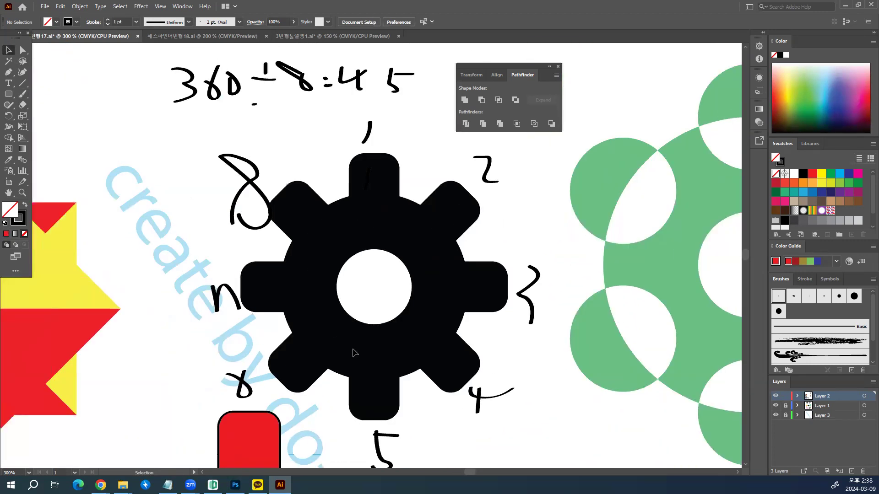
pyautogui.moveTo(384, 306); pyautogui.dragTo(366, 147)
pyautogui.moveTo(388, 417); pyautogui.dragTo(429, 145)
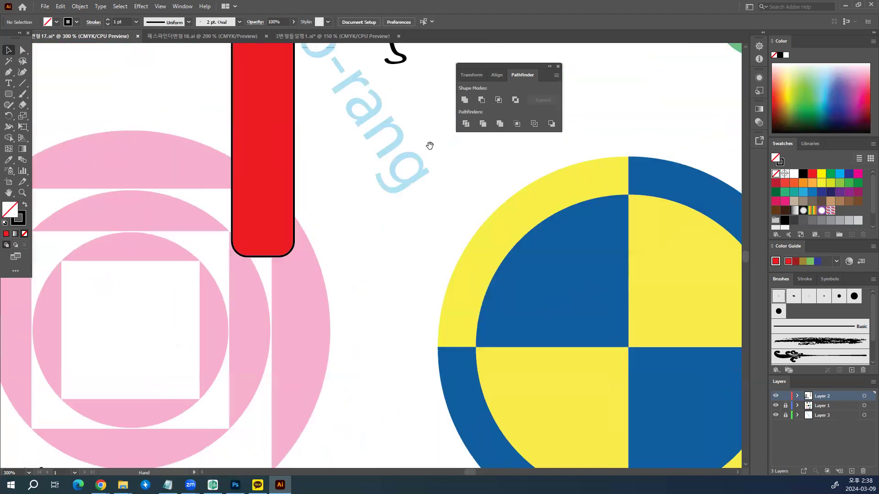
pyautogui.moveTo(275, 172); pyautogui.dragTo(195, 246)
pyautogui.moveTo(330, 247); pyautogui.dragTo(311, 286)
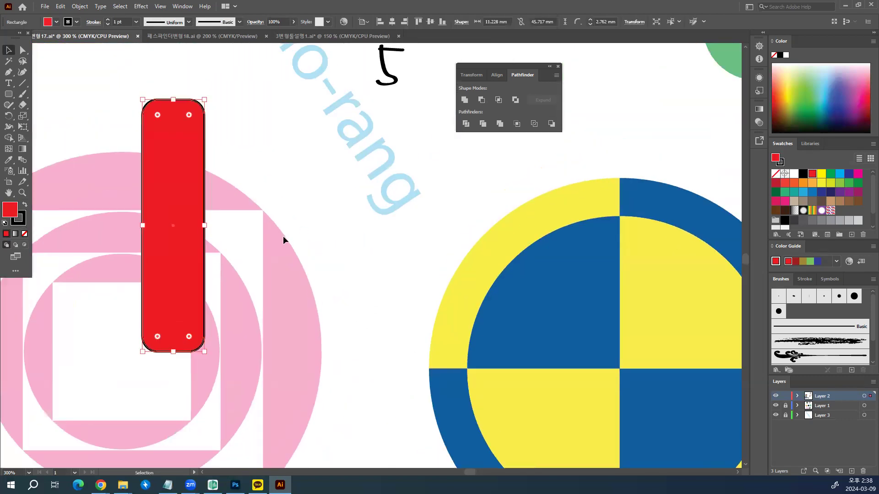
# Create a copy of the rounded rectangle rotated by 360/8 degrees and repeat the transformation around the full shape
pyautogui.doubleClick(8, 116)
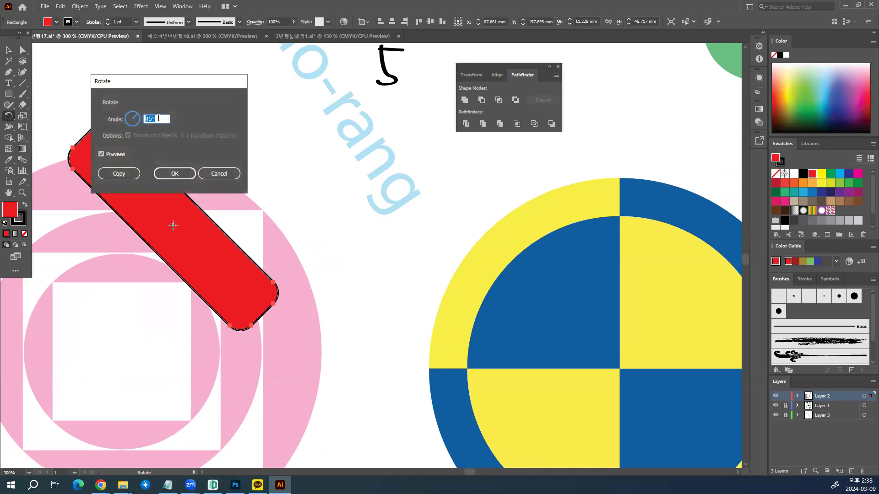
pyautogui.write('360/8')
pyautogui.click(117, 173)
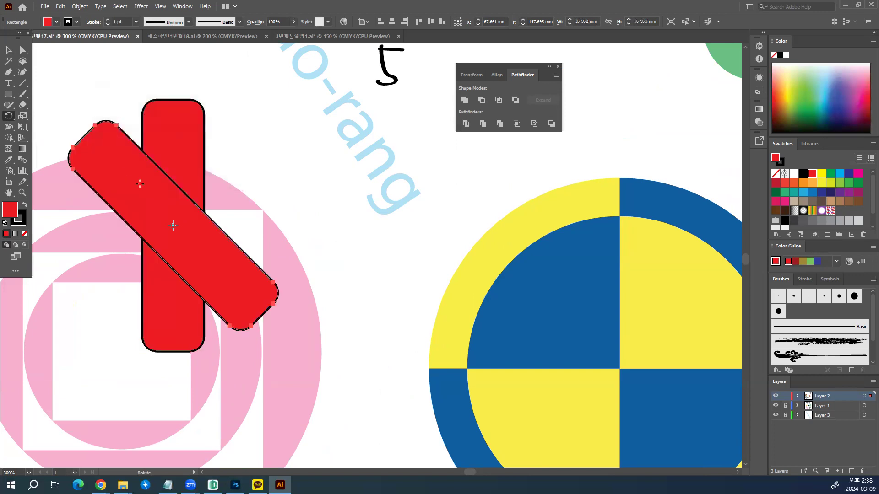
pyautogui.hotkey('ctrl', 'd')
pyautogui.hotkey('ctrl', 'd')
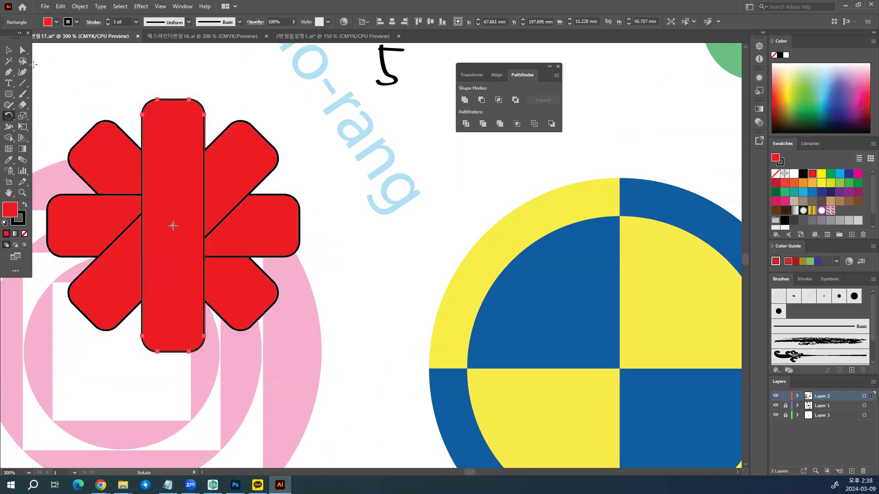
pyautogui.click(8, 53)
# Switch to Photoshop, paste the captured screenshot, and select and copy its Rotate dialog showing the 360/8 angle
pyautogui.click(235, 485)
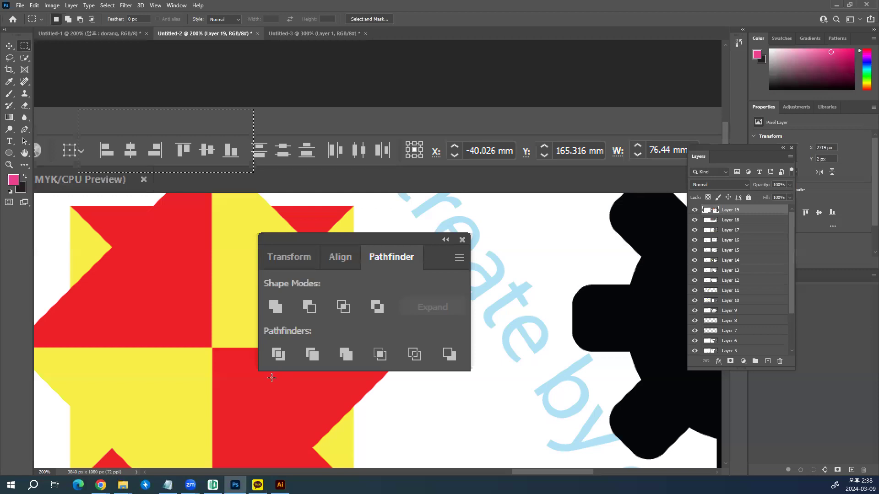
pyautogui.hotkey('ctrl', 'v')
pyautogui.hotkey('ctrl', '-')
pyautogui.hotkey('ctrl', '-')
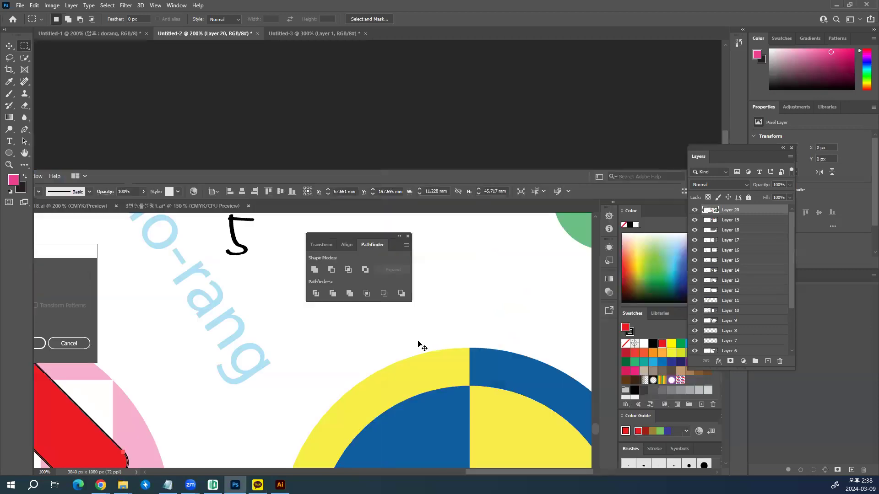
pyautogui.hotkey('ctrl', '+')
pyautogui.hscroll(-8, 340, 373)
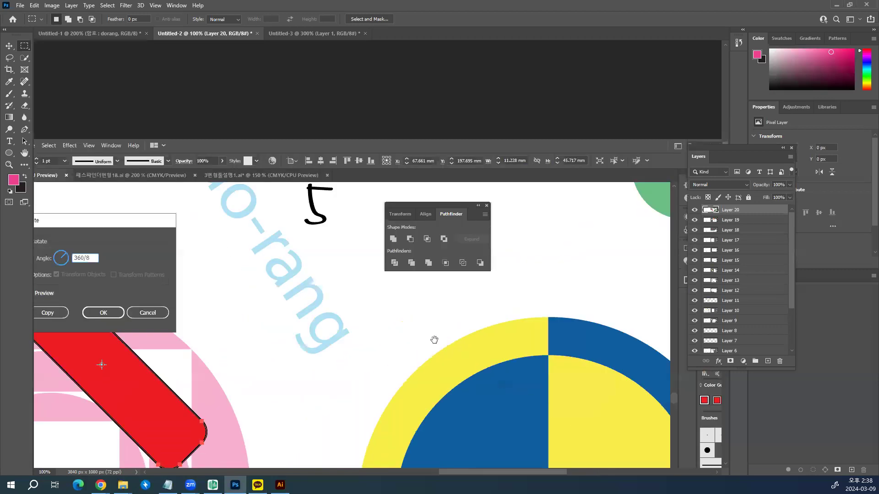
pyautogui.hotkey('ctrl', '+')
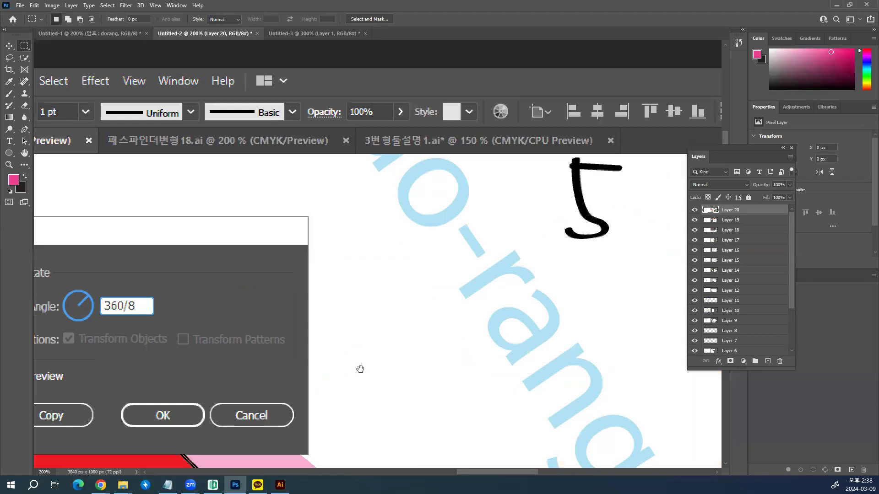
pyautogui.moveTo(360, 369); pyautogui.dragTo(484, 309)
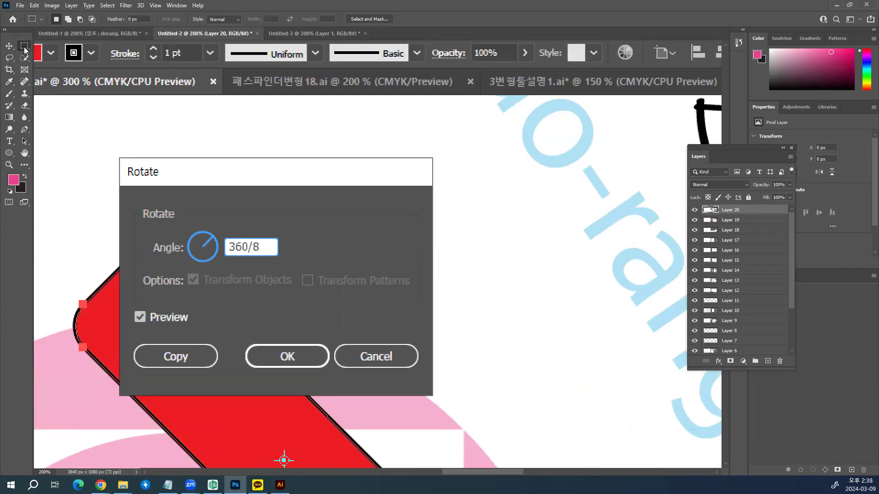
pyautogui.moveTo(119, 152); pyautogui.dragTo(436, 390)
# Switch back to Illustrator, paste the Rotate dialog image and place it beside the artboard
pyautogui.click(280, 484)
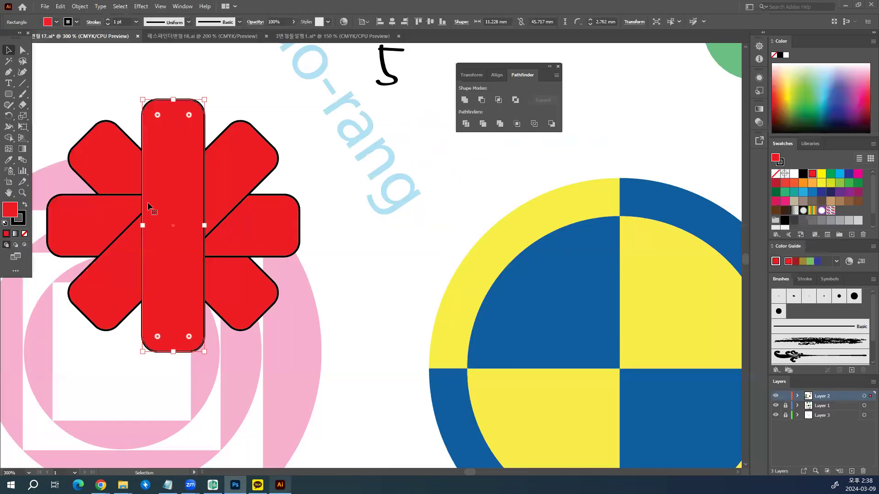
pyautogui.click(78, 82)
pyautogui.moveTo(127, 137); pyautogui.dragTo(334, 307)
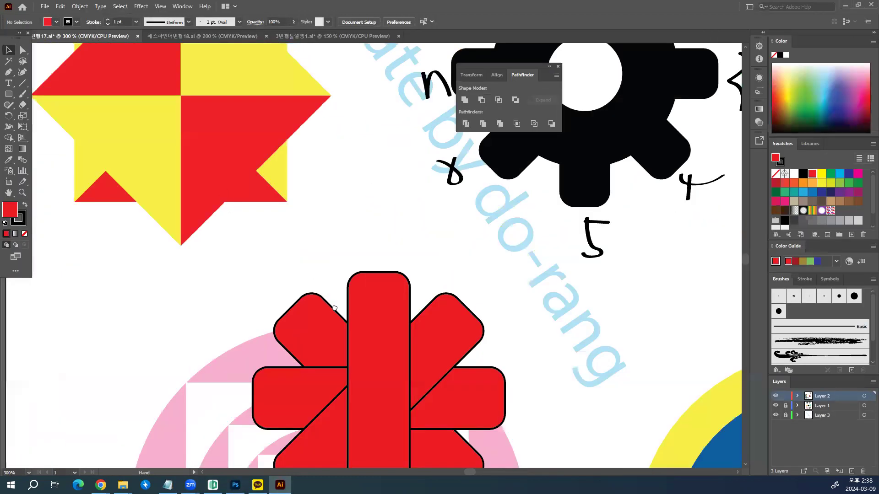
pyautogui.moveTo(268, 147); pyautogui.dragTo(408, 283)
pyautogui.moveTo(151, 169); pyautogui.dragTo(704, 336)
pyautogui.hotkey('ctrl', 'v')
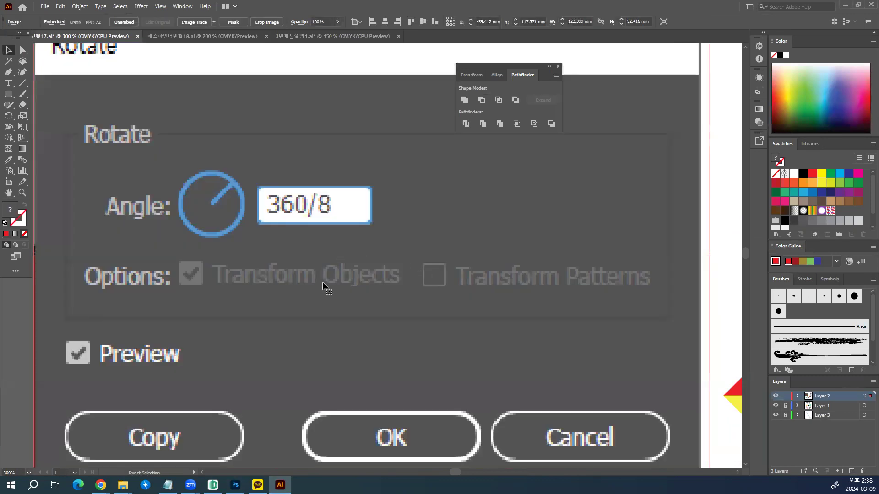
pyautogui.hotkey('ctrl', '-')
pyautogui.moveTo(318, 286)
pyautogui.mouseDown()
pyautogui.moveTo(344, 317)
pyautogui.moveTo(181, 220)
pyautogui.moveTo(210, 210)
pyautogui.moveTo(163, 212)
pyautogui.mouseUp()
pyautogui.hotkey('ctrl', '+')
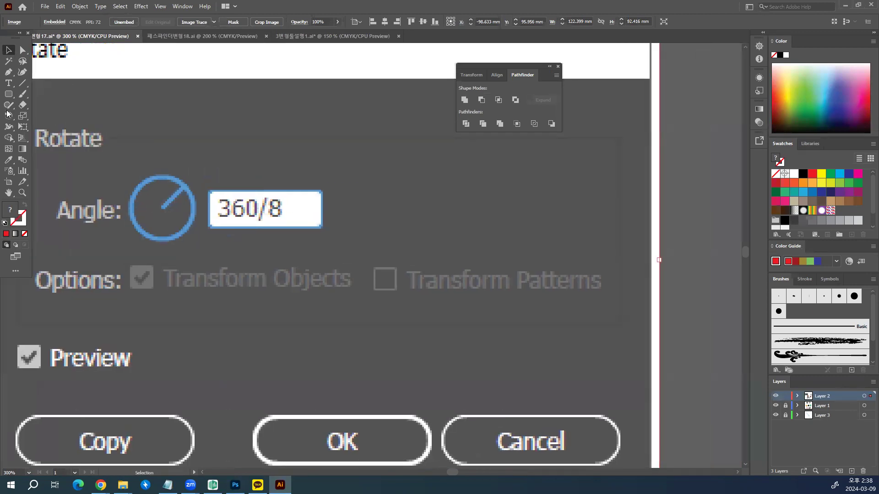
# Handwrite "360/8=45" in red with the Paintbrush above the angle value on the pasted Rotate dialog image
pyautogui.click(23, 94)
pyautogui.moveTo(169, 129); pyautogui.dragTo(155, 135)
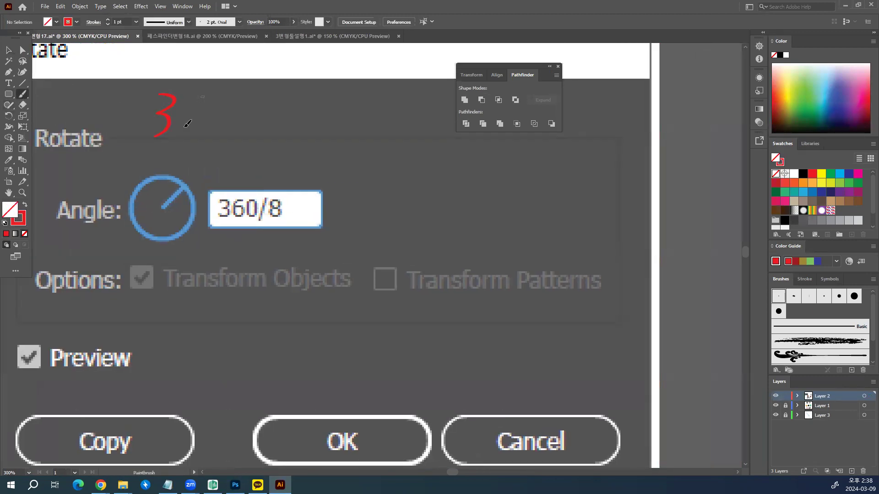
pyautogui.moveTo(226, 95); pyautogui.dragTo(247, 115)
pyautogui.moveTo(319, 137); pyautogui.dragTo(299, 155)
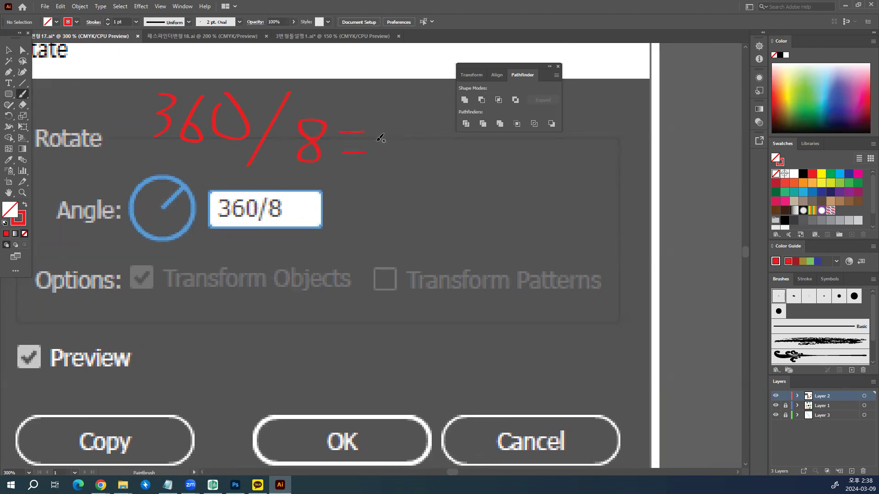
pyautogui.moveTo(409, 129)
pyautogui.mouseDown()
pyautogui.moveTo(414, 158)
pyautogui.moveTo(427, 128)
pyautogui.mouseUp()
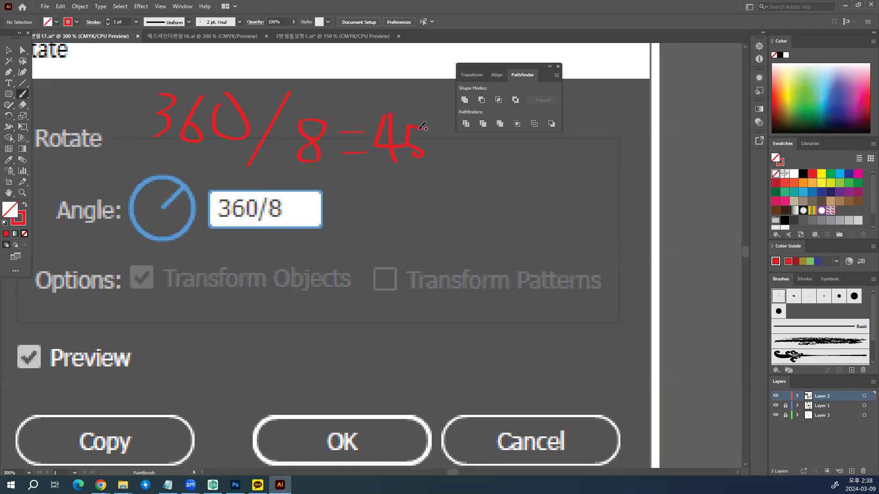
pyautogui.click(9, 51)
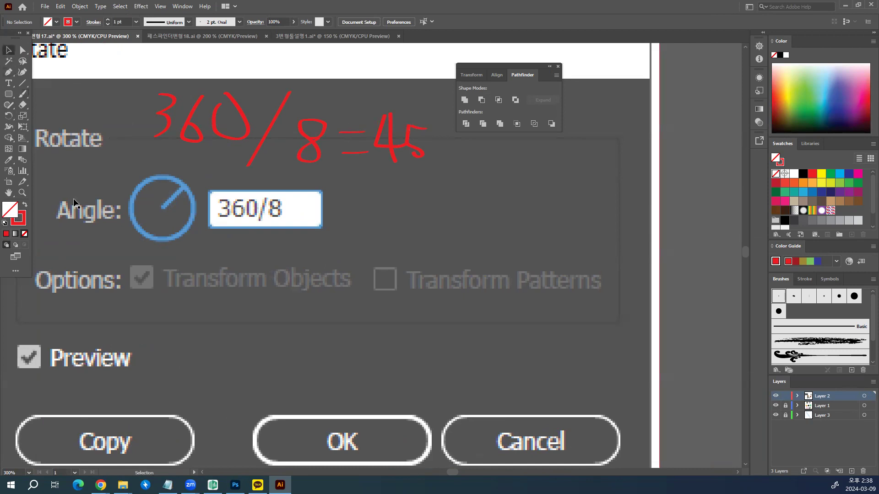
# Draw a tall, narrow rounded rectangle about 6.5 by 70 mm beside the black snowflake and swap its red stroke to the fill
pyautogui.hotkey('ctrl', '1')
pyautogui.moveTo(622, 345); pyautogui.dragTo(371, 261)
pyautogui.moveTo(295, 265); pyautogui.dragTo(214, 270)
pyautogui.moveTo(335, 253); pyautogui.dragTo(146, 341)
pyautogui.moveTo(226, 279); pyautogui.dragTo(196, 236)
pyautogui.moveTo(104, 222); pyautogui.dragTo(346, 218)
pyautogui.moveTo(212, 133); pyautogui.dragTo(271, 201)
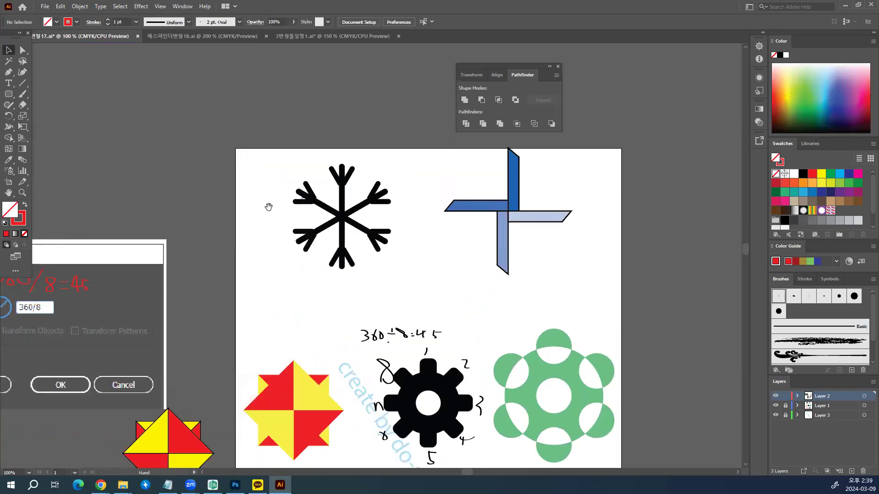
pyautogui.click(8, 94)
pyautogui.moveTo(144, 83); pyautogui.dragTo(155, 211)
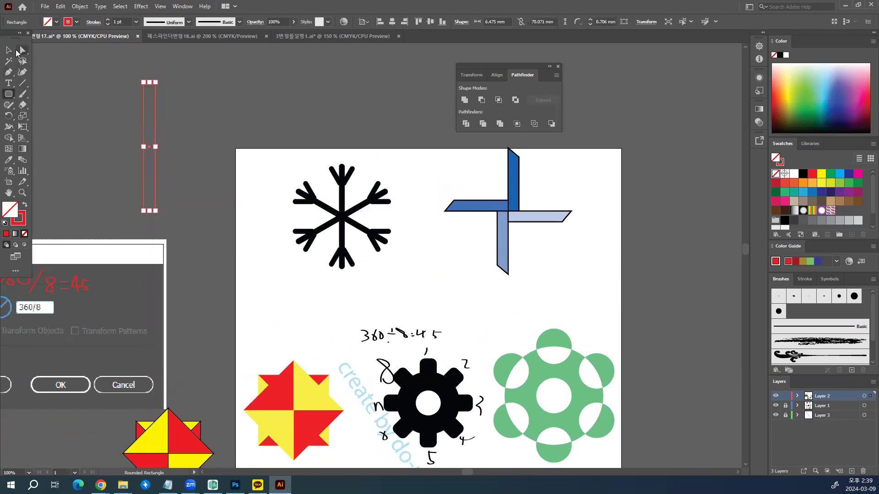
pyautogui.click(8, 49)
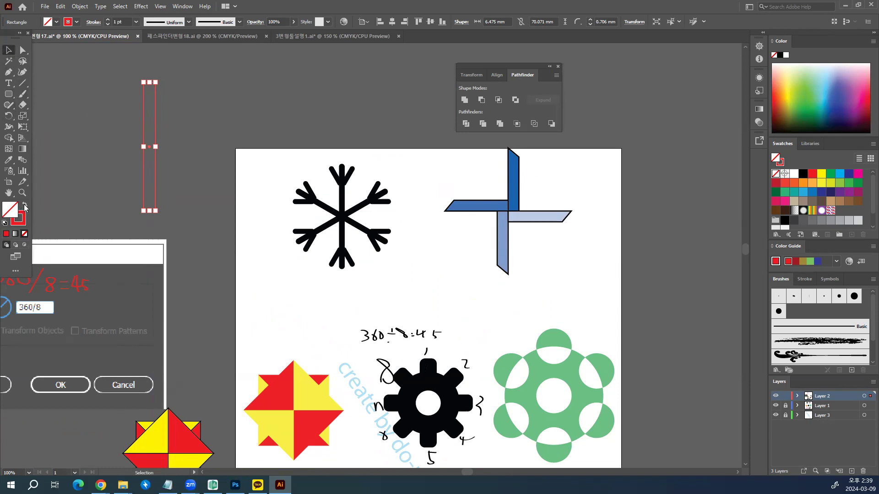
pyautogui.click(25, 205)
# Draw a short red rounded bar about 7 by 22 mm and tilt it as a branch for the tall bar
pyautogui.click(8, 94)
pyautogui.moveTo(91, 91); pyautogui.dragTo(102, 131)
pyautogui.click(10, 53)
pyautogui.click(64, 101)
pyautogui.click(94, 107)
# Attach the tilted branch to the stem's upper left side and place a copy of it to the right of the stem
pyautogui.moveTo(83, 89); pyautogui.dragTo(215, 108)
pyautogui.click(158, 112)
pyautogui.moveTo(183, 148); pyautogui.dragTo(183, 148)
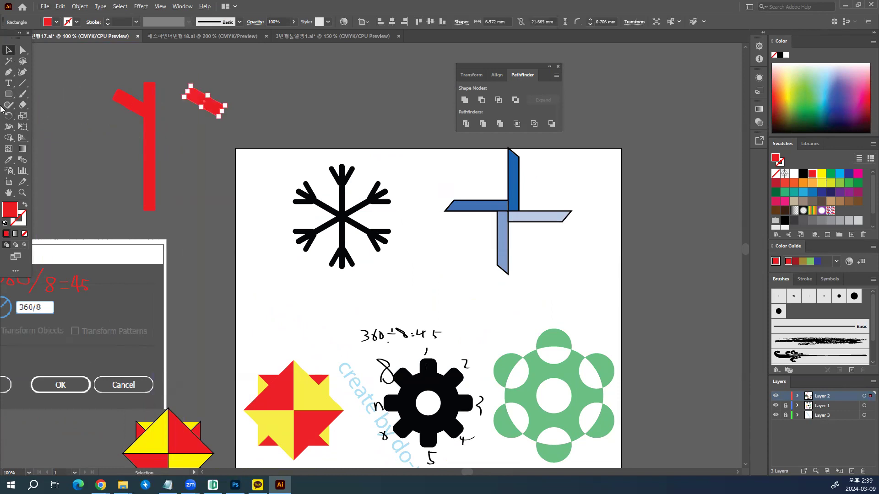
# Reflect the copied branch across the vertical axis and attach it to the stem's upper right side, mirroring the left branch
pyautogui.moveTo(8, 116); pyautogui.dragTo(10, 117)
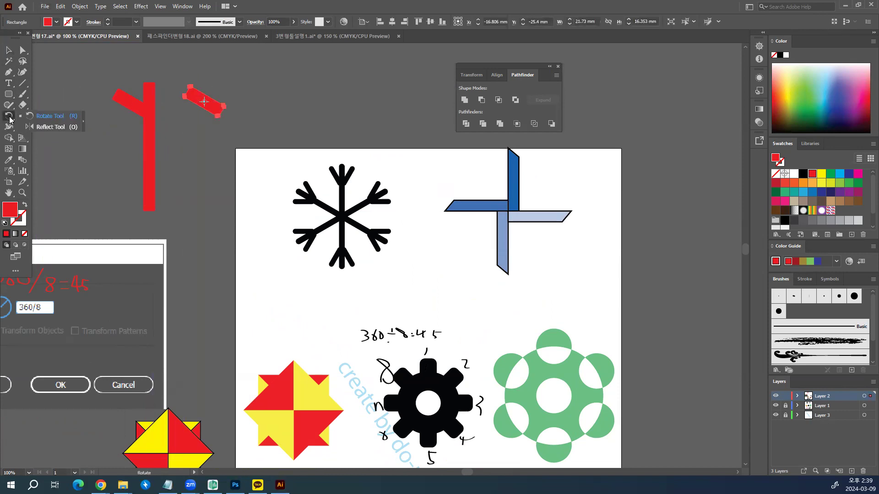
pyautogui.click(48, 127)
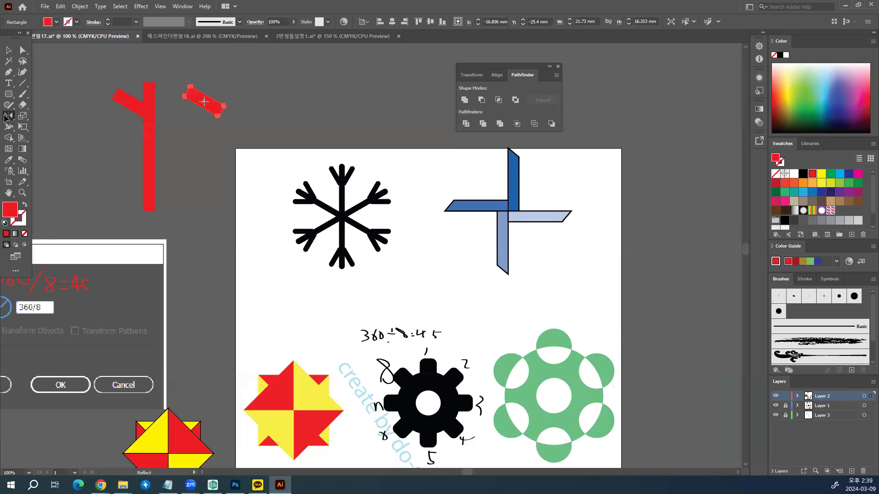
pyautogui.doubleClick(7, 117)
pyautogui.click(380, 205)
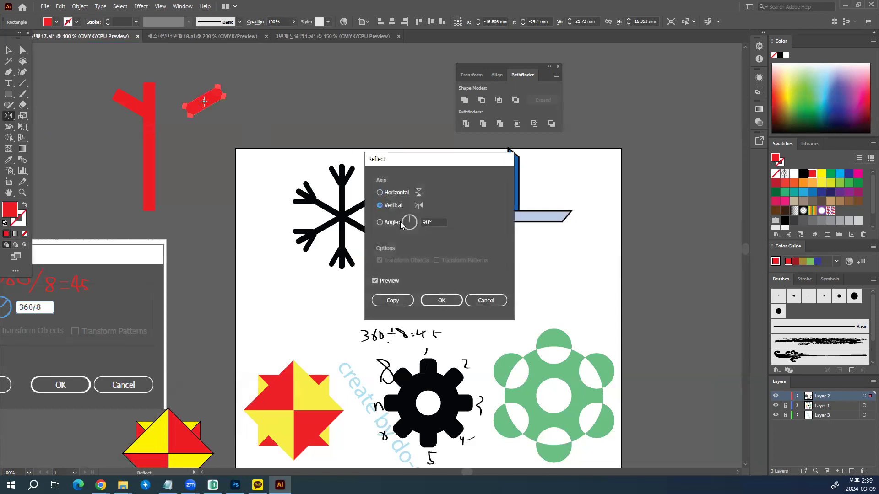
pyautogui.click(439, 300)
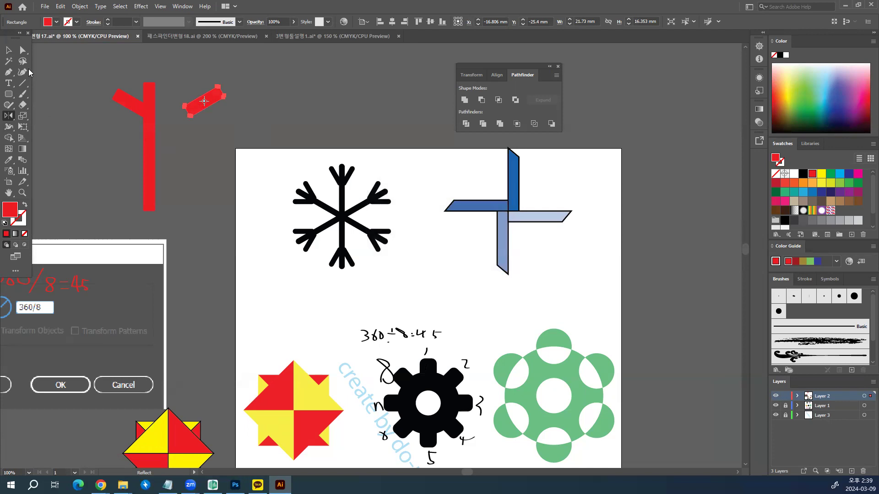
pyautogui.press('v')
pyautogui.moveTo(212, 104); pyautogui.dragTo(174, 98)
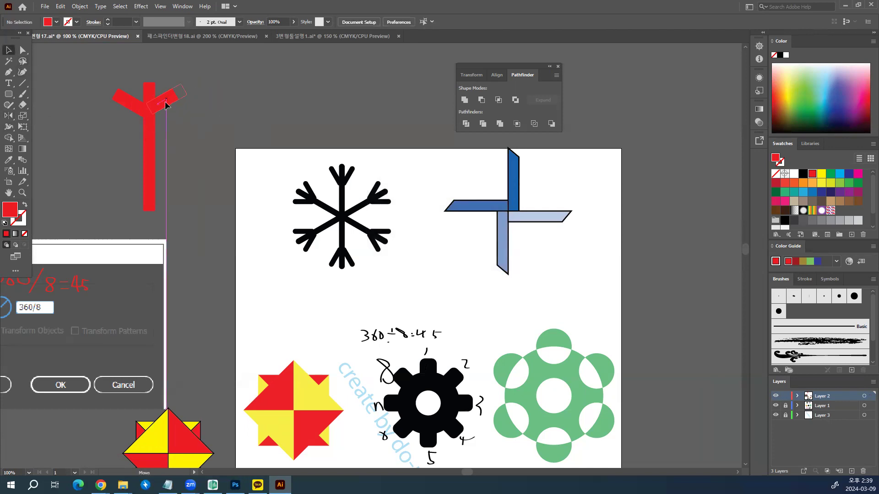
pyautogui.click(212, 157)
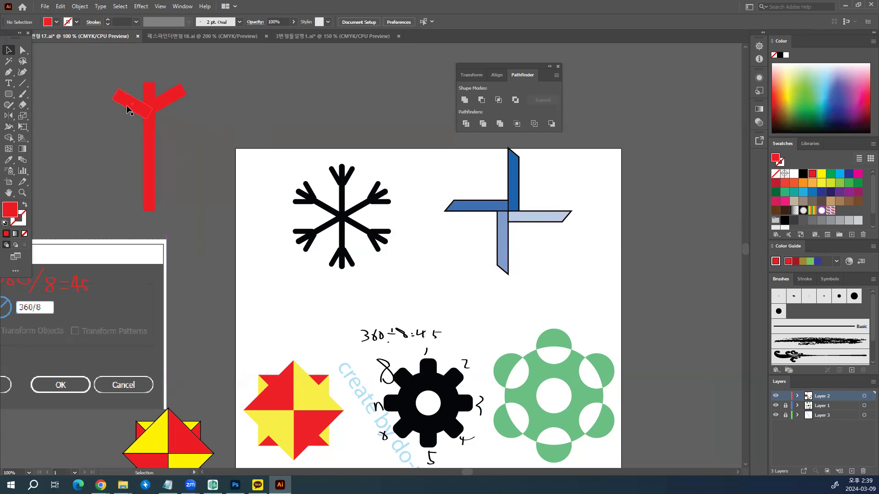
# Select both upper branches together and duplicate the pair straight down onto the lower part of the stem
pyautogui.click(130, 103)
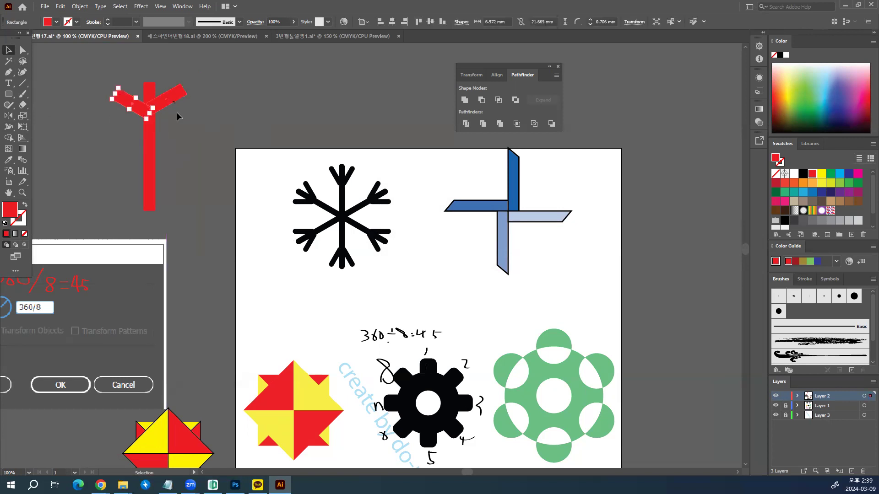
pyautogui.click(173, 101)
pyautogui.click(120, 112)
pyautogui.click(135, 103)
pyautogui.click(102, 120)
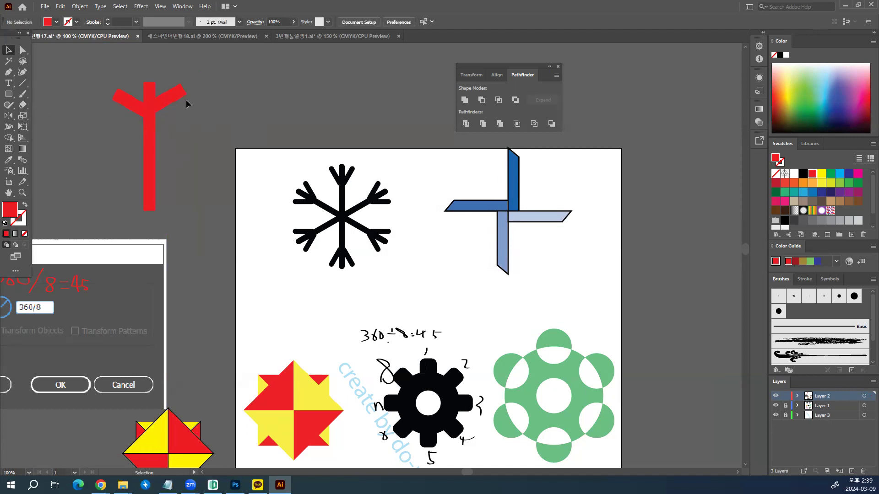
pyautogui.click(133, 103)
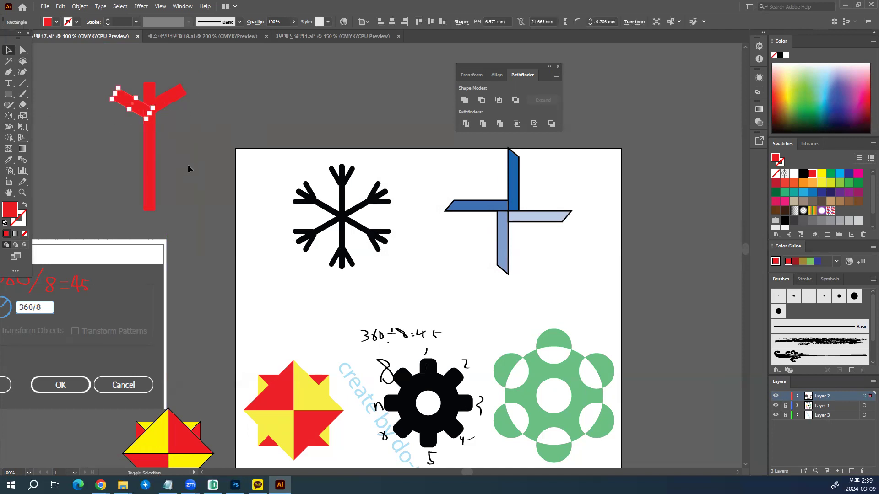
pyautogui.keyDown('shift'); pyautogui.click(182, 104); pyautogui.keyUp('shift')
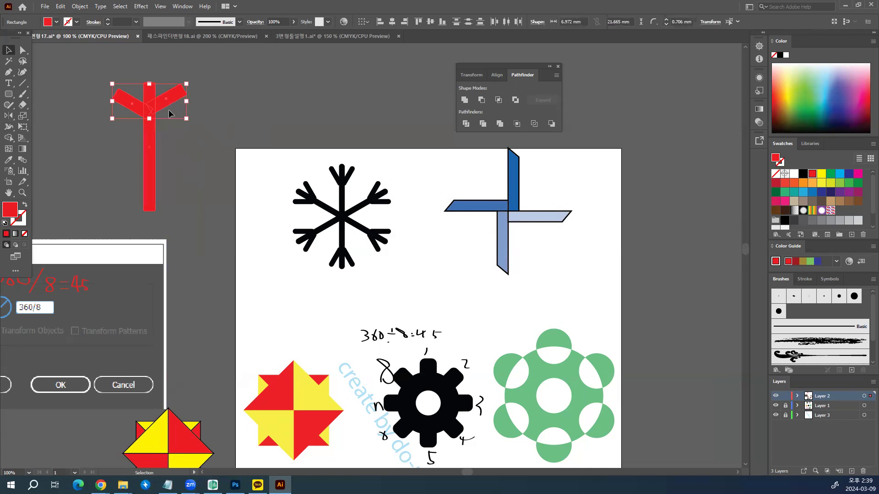
pyautogui.moveTo(166, 109); pyautogui.dragTo(166, 165)
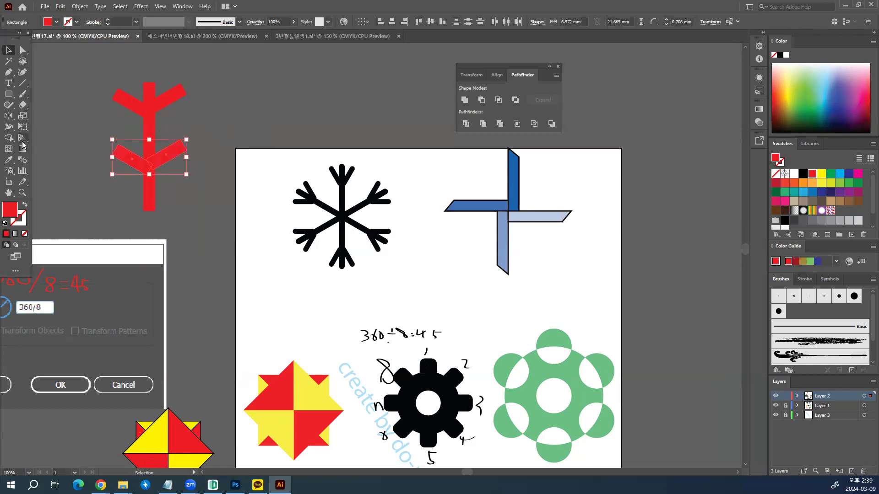
# Reflect the lower pair of branches across the horizontal axis and move it to the stem's bottom end
pyautogui.doubleClick(9, 116)
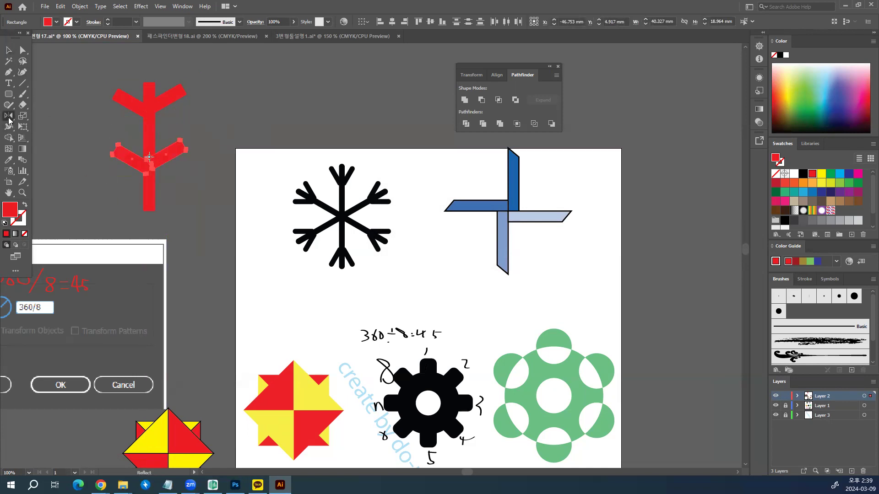
pyautogui.click(382, 193)
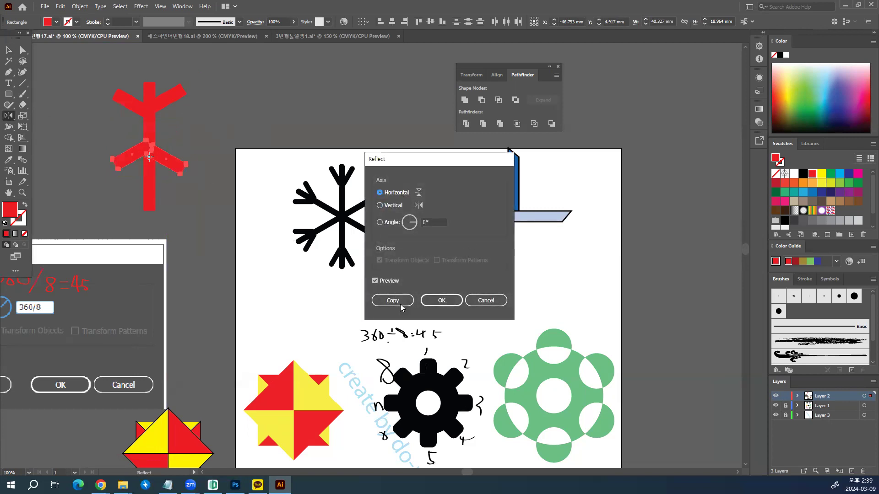
pyautogui.click(442, 300)
pyautogui.click(8, 50)
pyautogui.moveTo(130, 158); pyautogui.dragTo(132, 190)
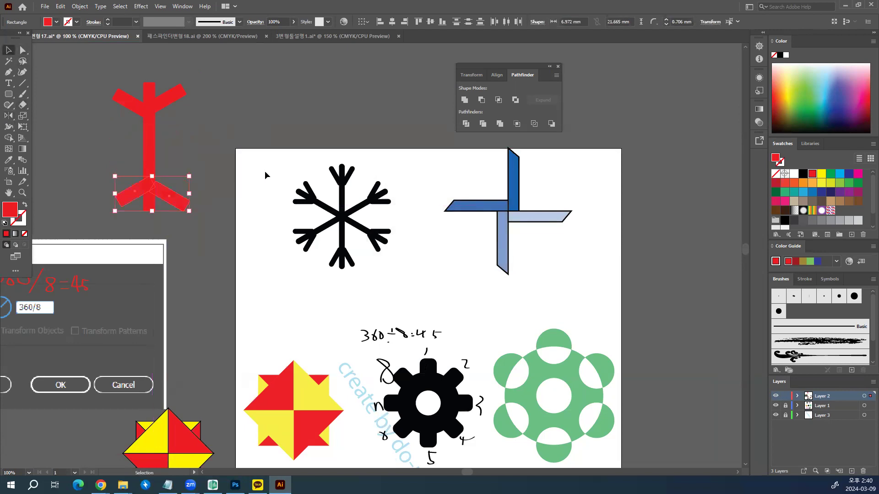
pyautogui.click(257, 213)
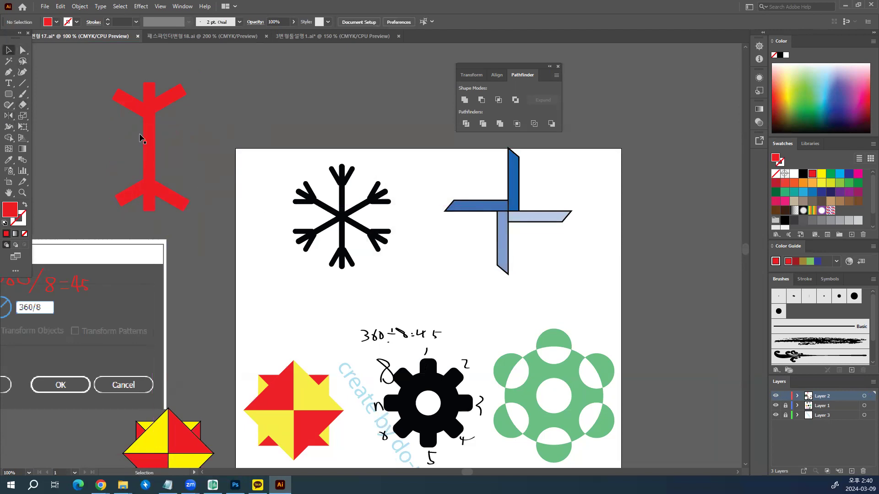
# Create a copy of the whole branched stem rotated by 360/6 degrees and repeat the transformation four times to form a snowflake
pyautogui.moveTo(194, 211); pyautogui.dragTo(108, 78)
pyautogui.click(8, 116)
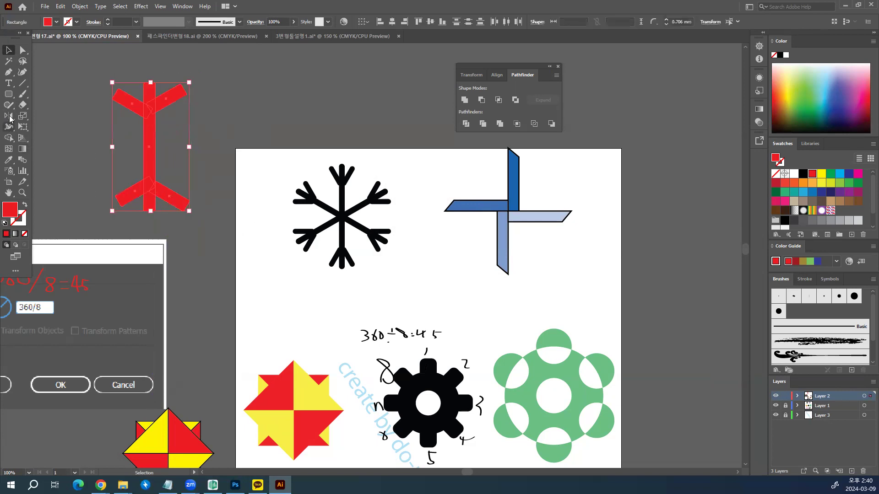
pyautogui.moveTo(9, 119); pyautogui.dragTo(33, 120)
pyautogui.doubleClick(9, 116)
pyautogui.write('360/6')
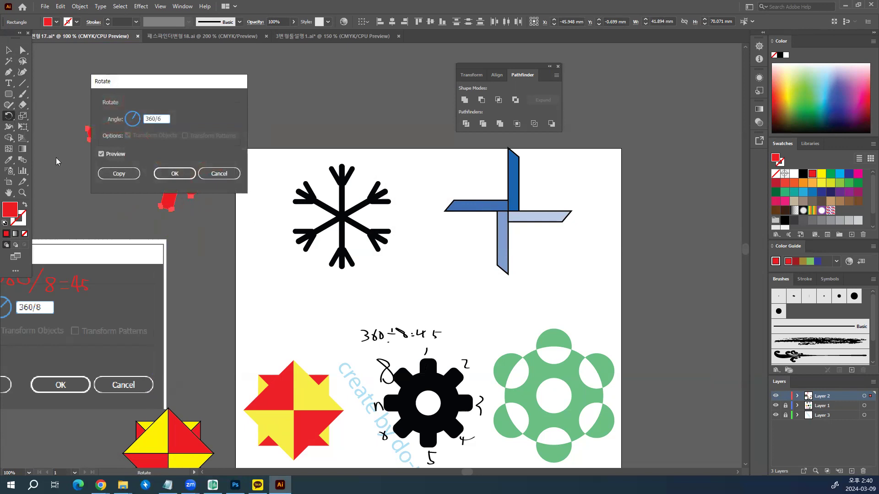
pyautogui.click(120, 174)
pyautogui.hotkey('ctrl', 'd')
pyautogui.hotkey('ctrl', 'd')
pyautogui.hotkey('ctrl', 'd')
pyautogui.hotkey('ctrl', 'd')
pyautogui.click(8, 49)
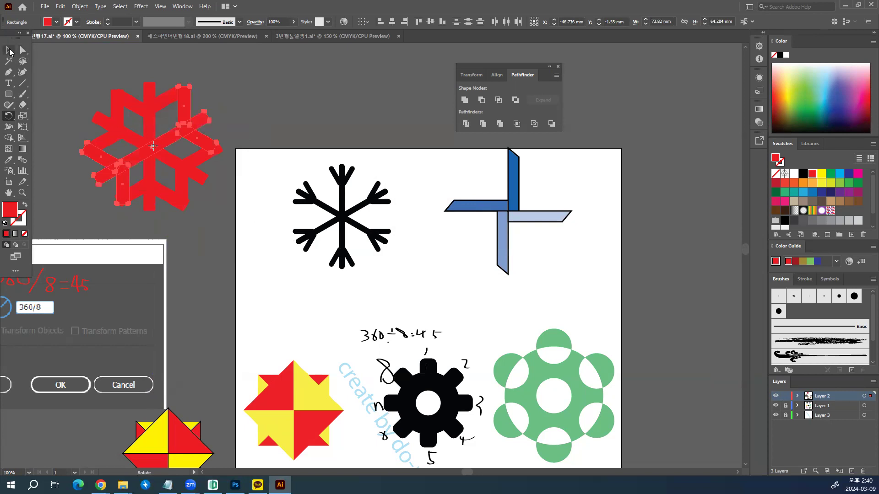
# Select all parts of the red snowflake and merge them into one shape with Pathfinder Unite
pyautogui.click(275, 105)
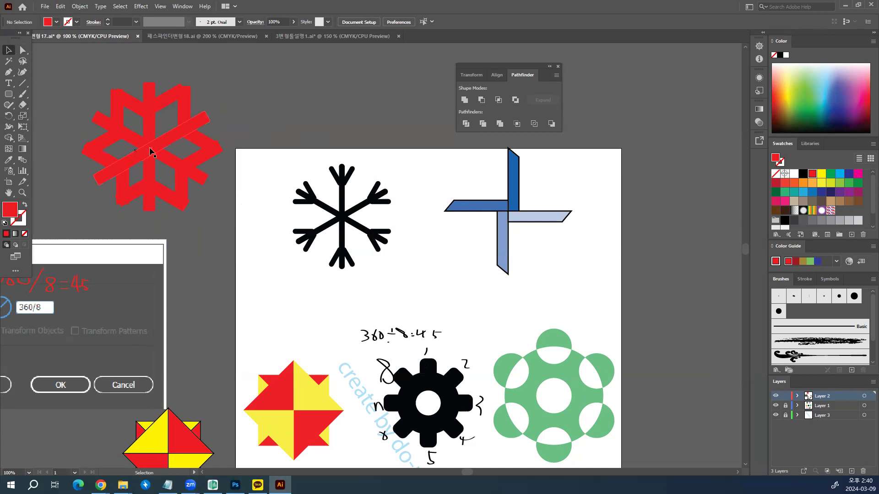
pyautogui.moveTo(77, 74); pyautogui.dragTo(186, 212)
pyautogui.click(461, 104)
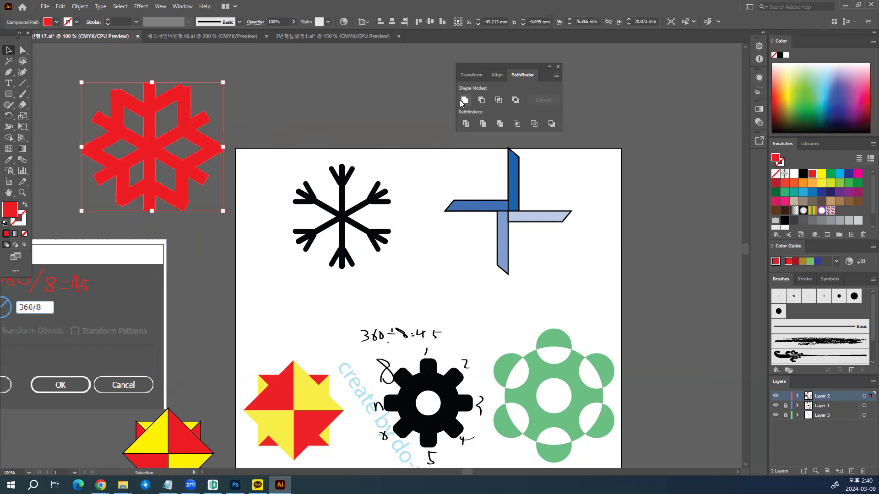